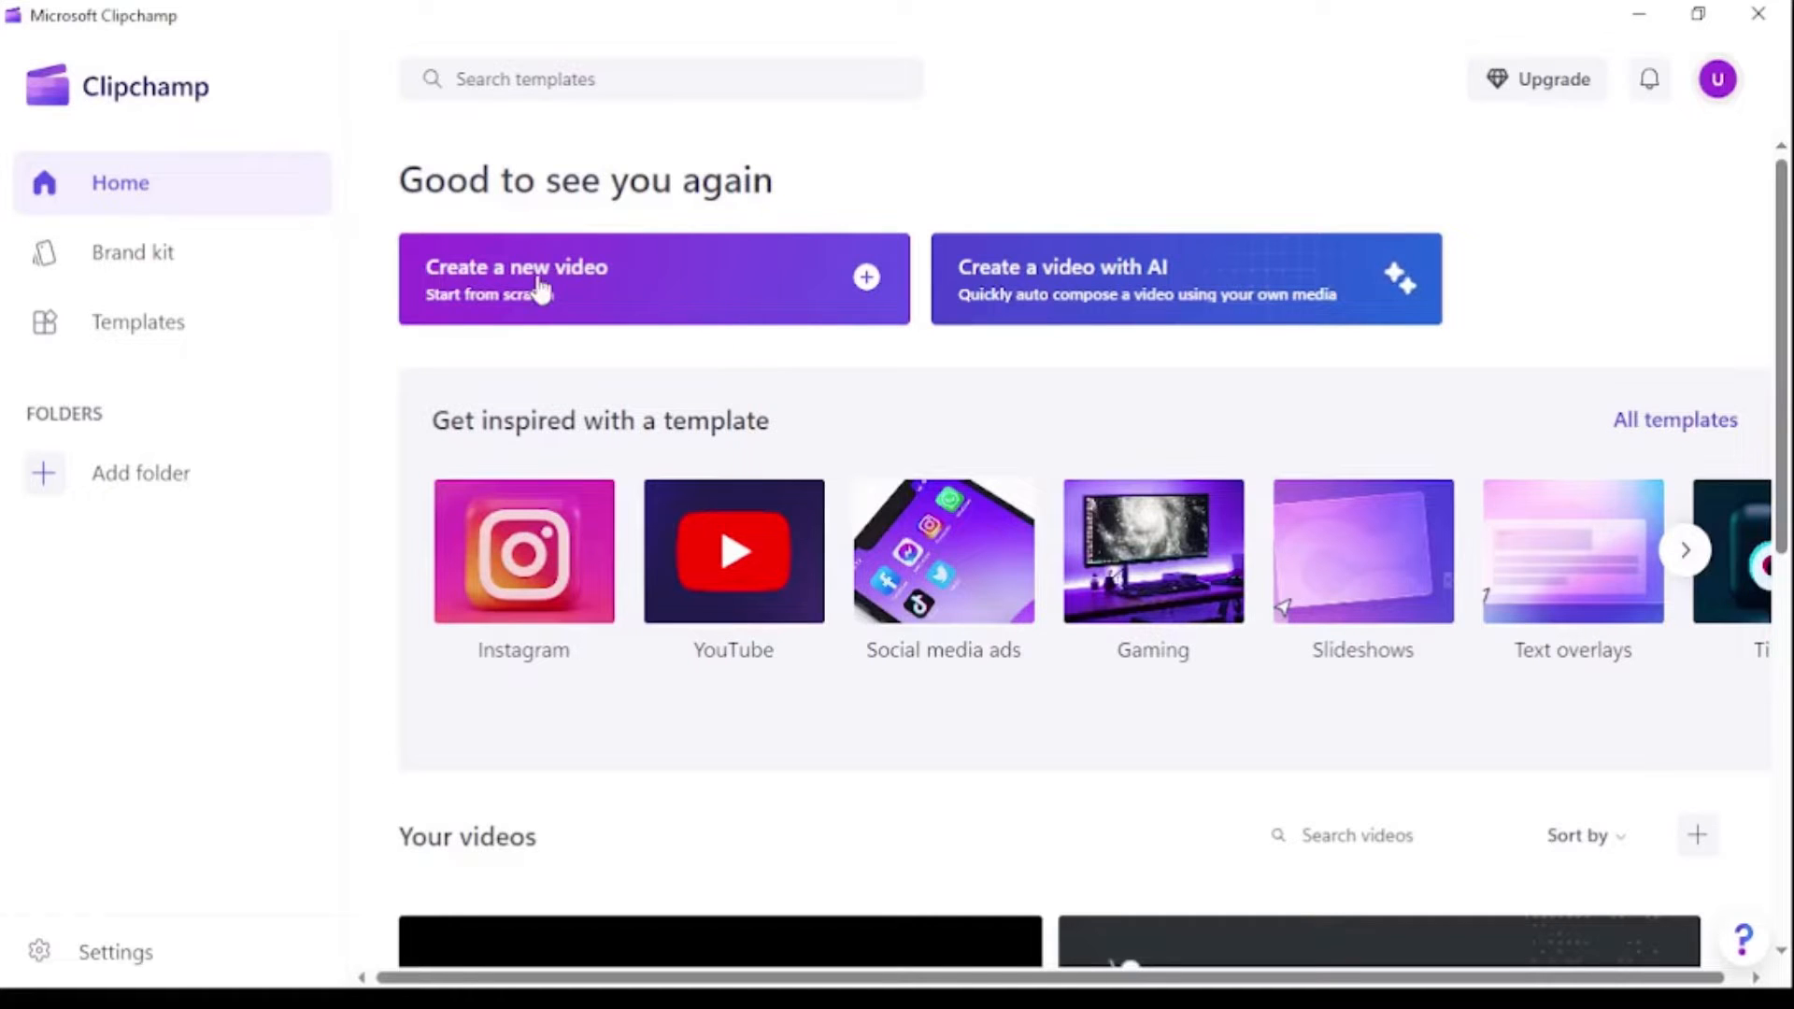
Start a new video and import the News Reader.mp4 and Gaming Event.mp4 files.
{"action": "left_click", "coordinate": [657, 290]}
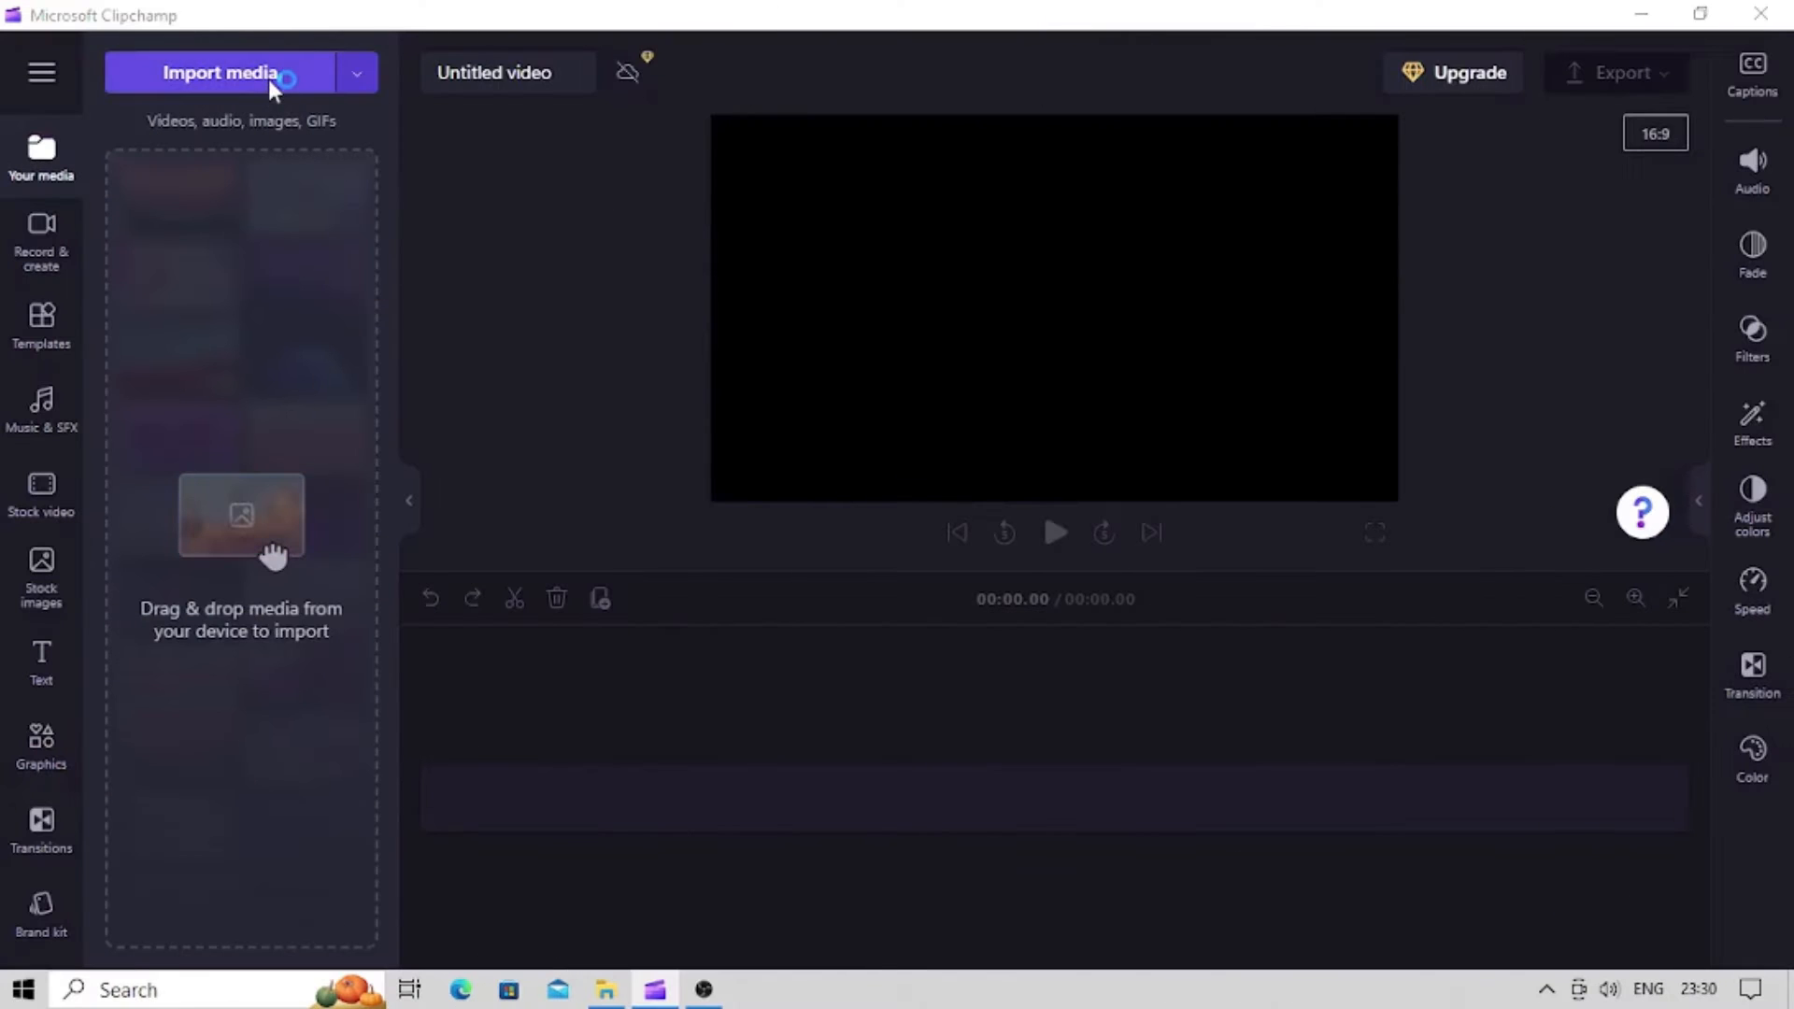
{"action": "left_click", "coordinate": [268, 80]}
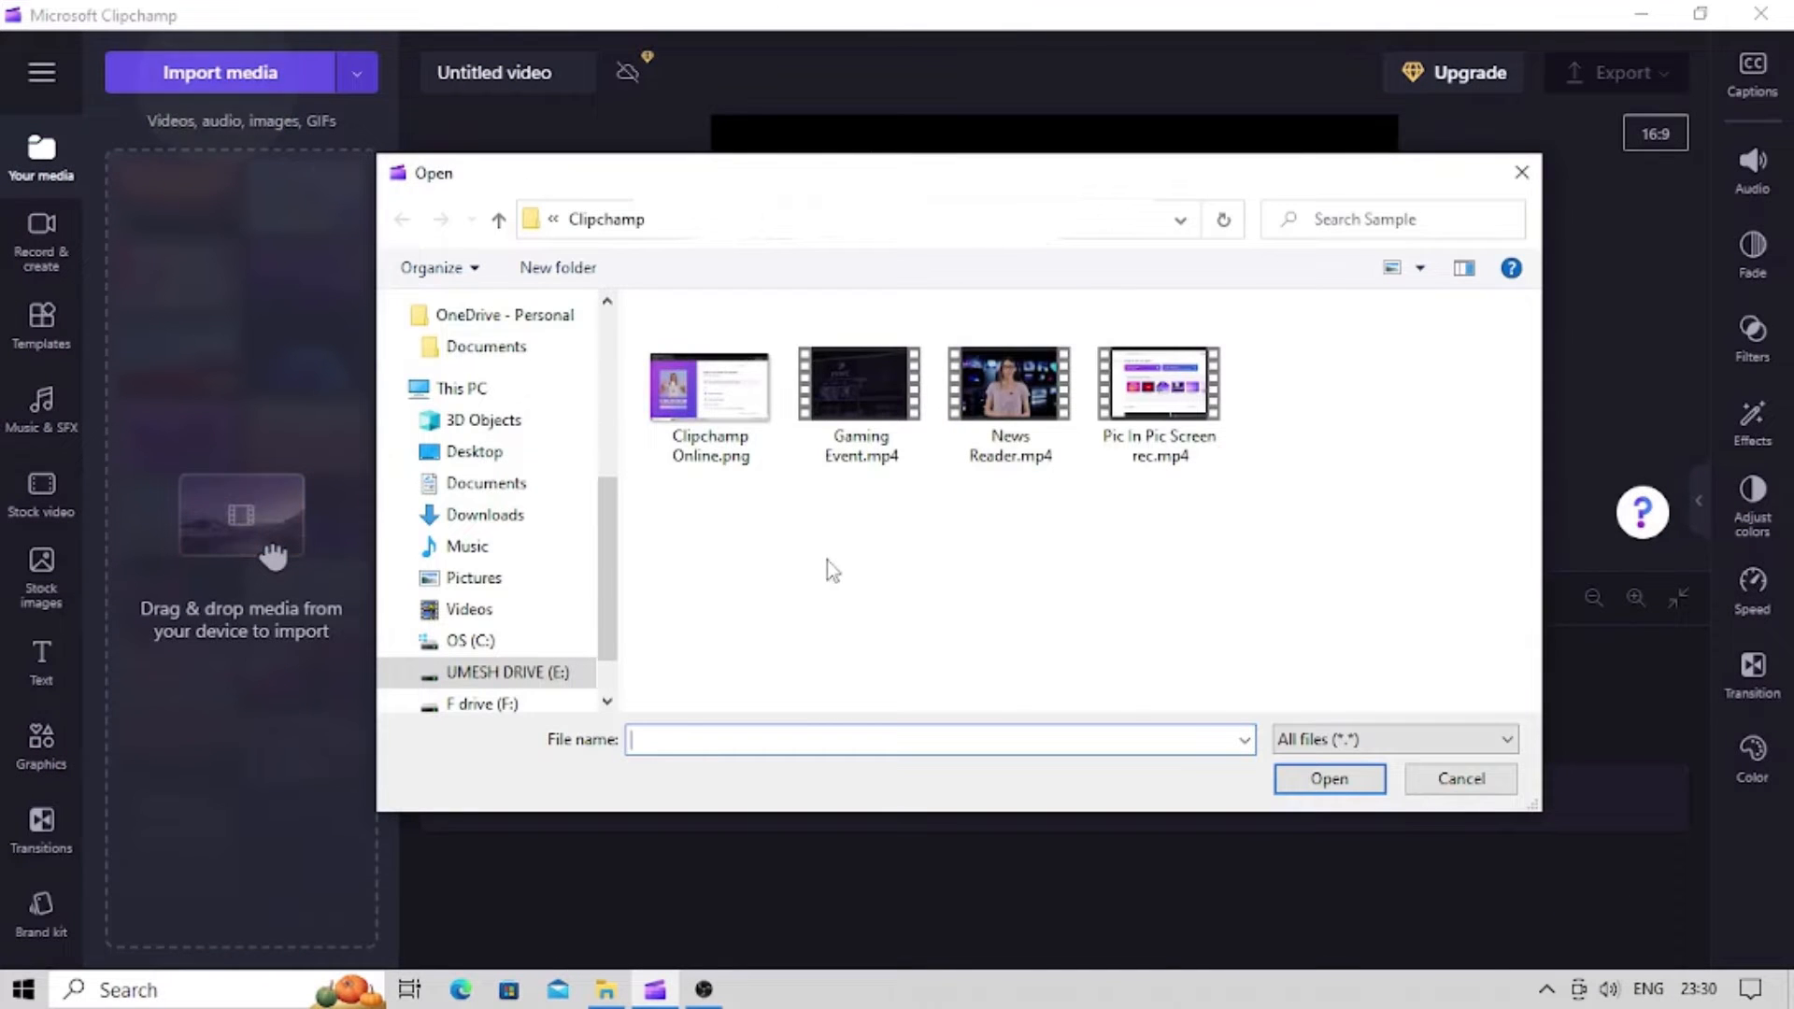
{"action": "left_click", "coordinate": [838, 460]}
{"action": "left_click", "coordinate": [1000, 409], "text": "ctrl"}
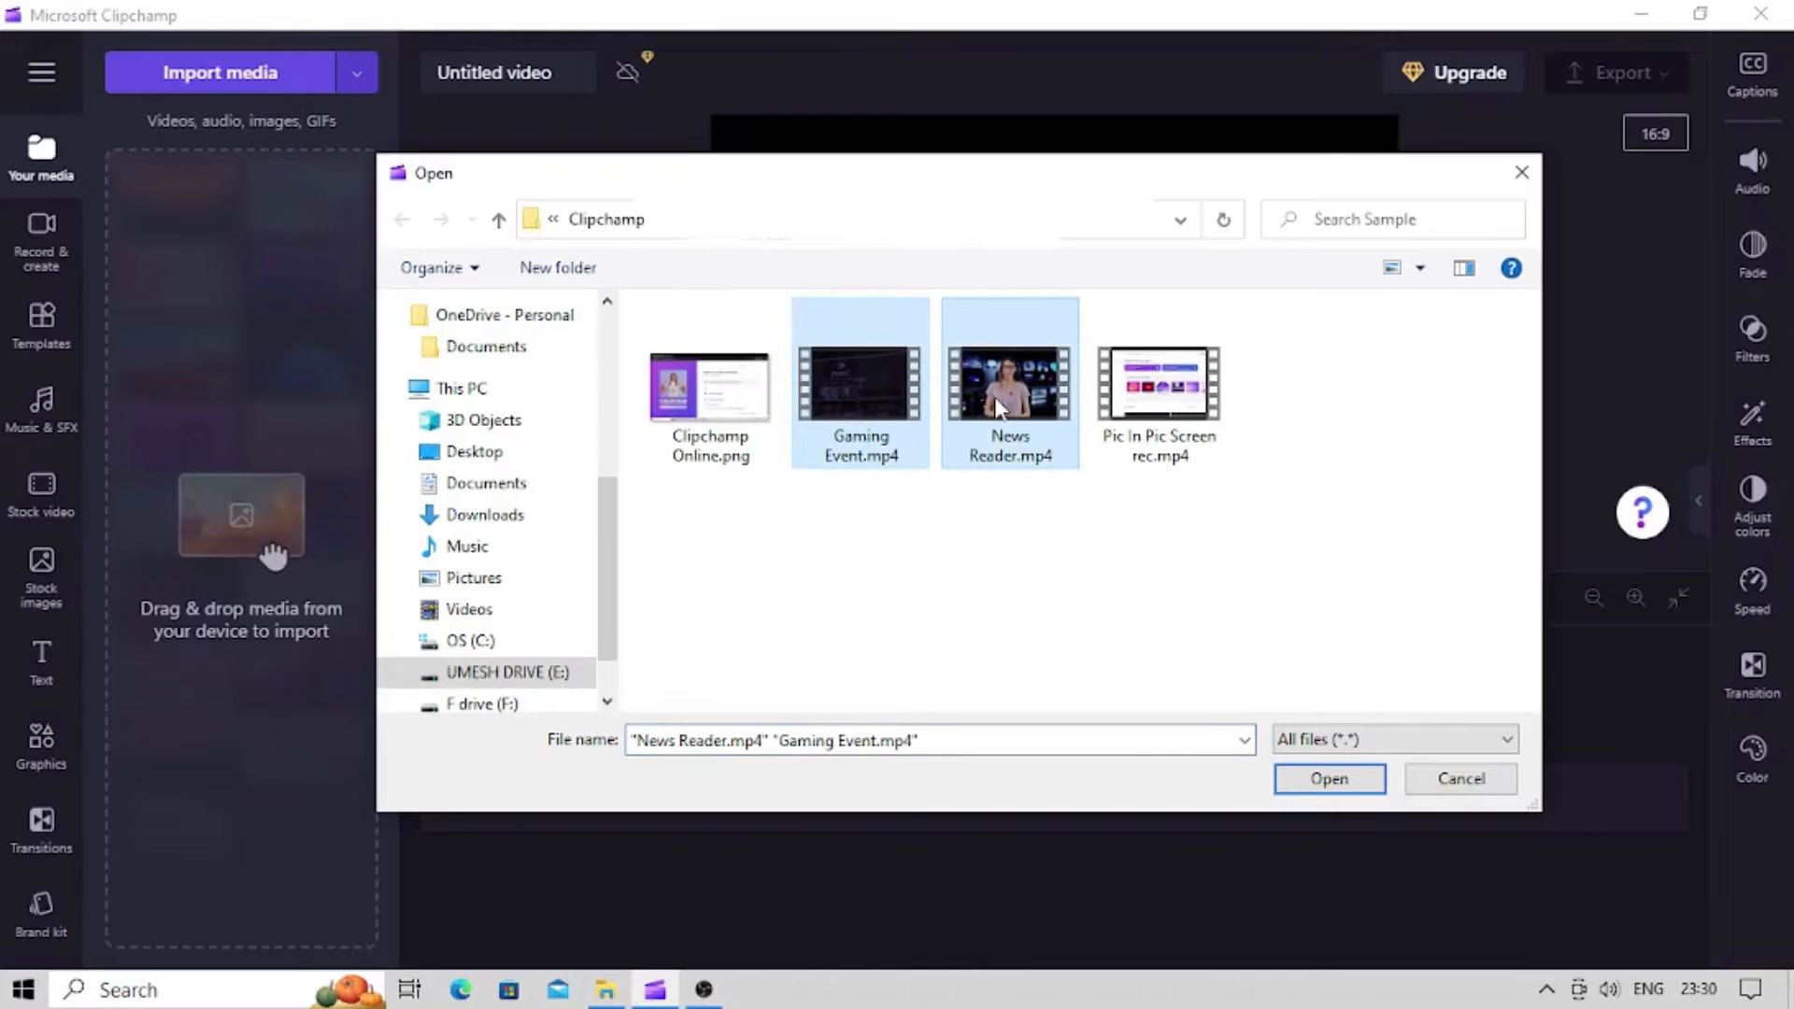
{"action": "left_click", "coordinate": [1369, 789]}
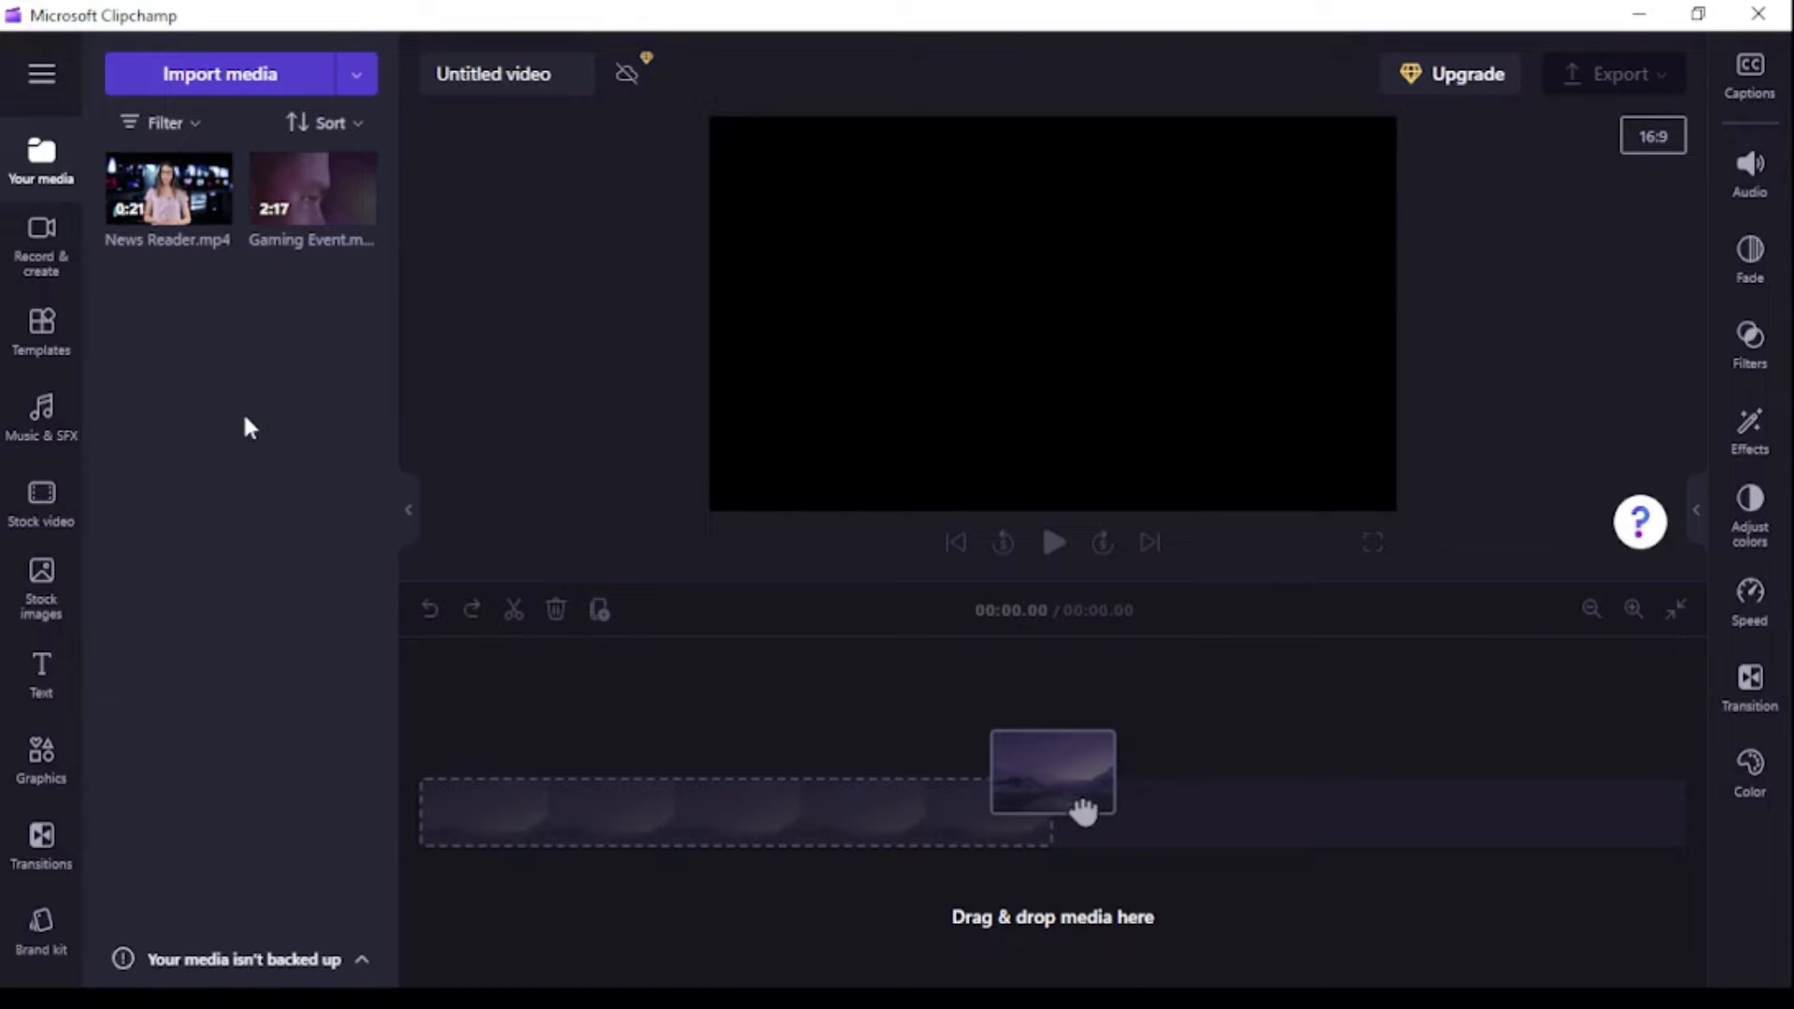
Place Gaming Event.mp4 on the timeline and News Reader.mp4 on a track above it at the start.
{"action": "left_click_drag", "start_coordinate": [288, 187], "coordinate": [732, 827]}
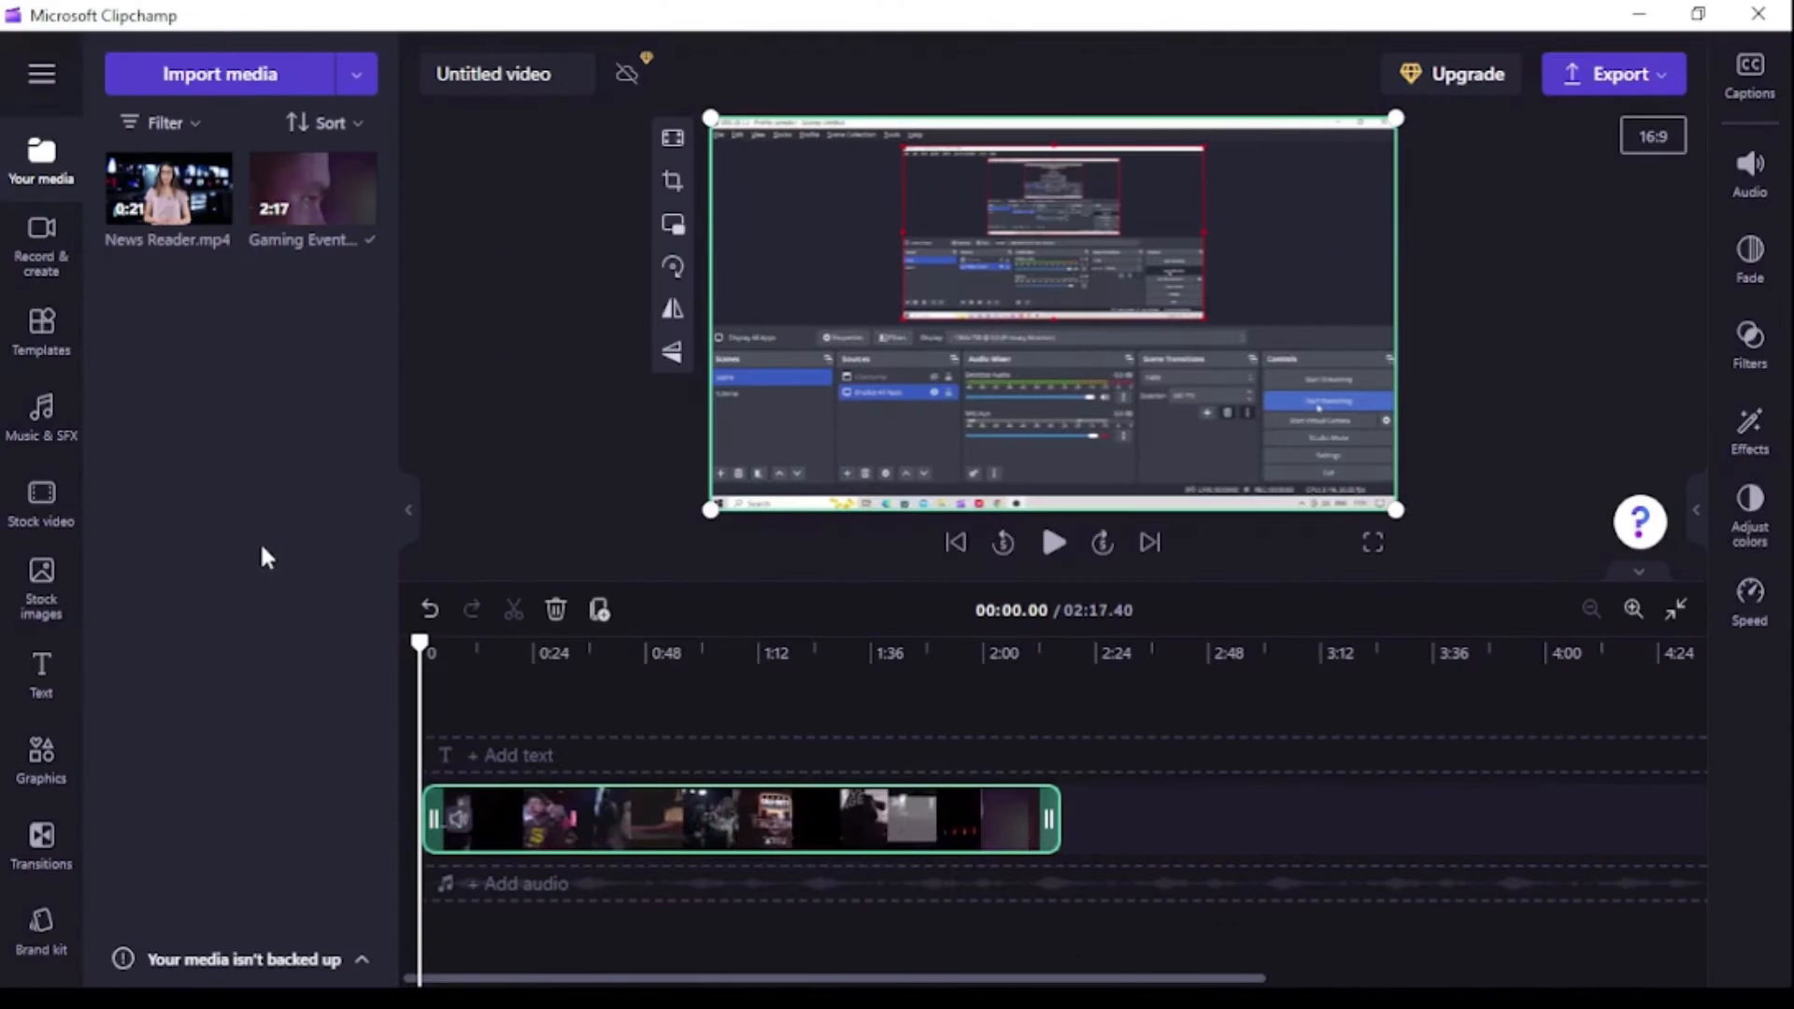
{"action": "mouse_move", "coordinate": [145, 180]}
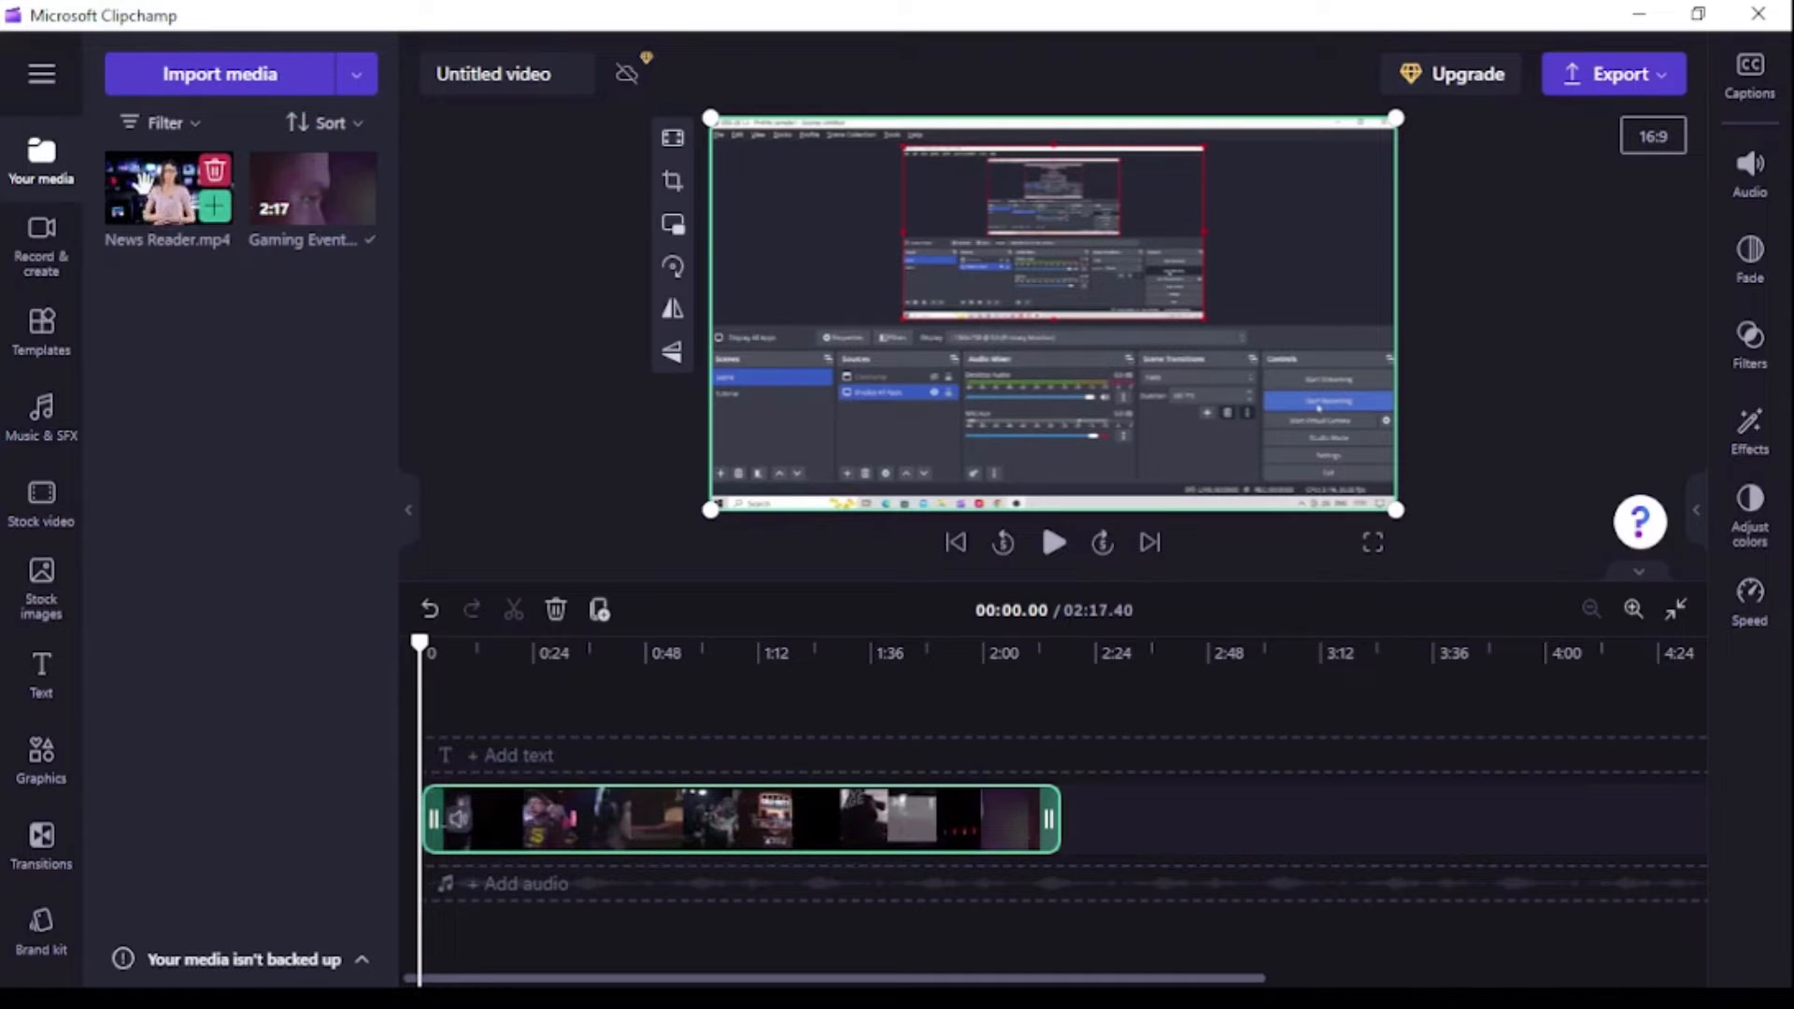
{"action": "left_click_drag", "start_coordinate": [142, 178], "coordinate": [783, 753]}
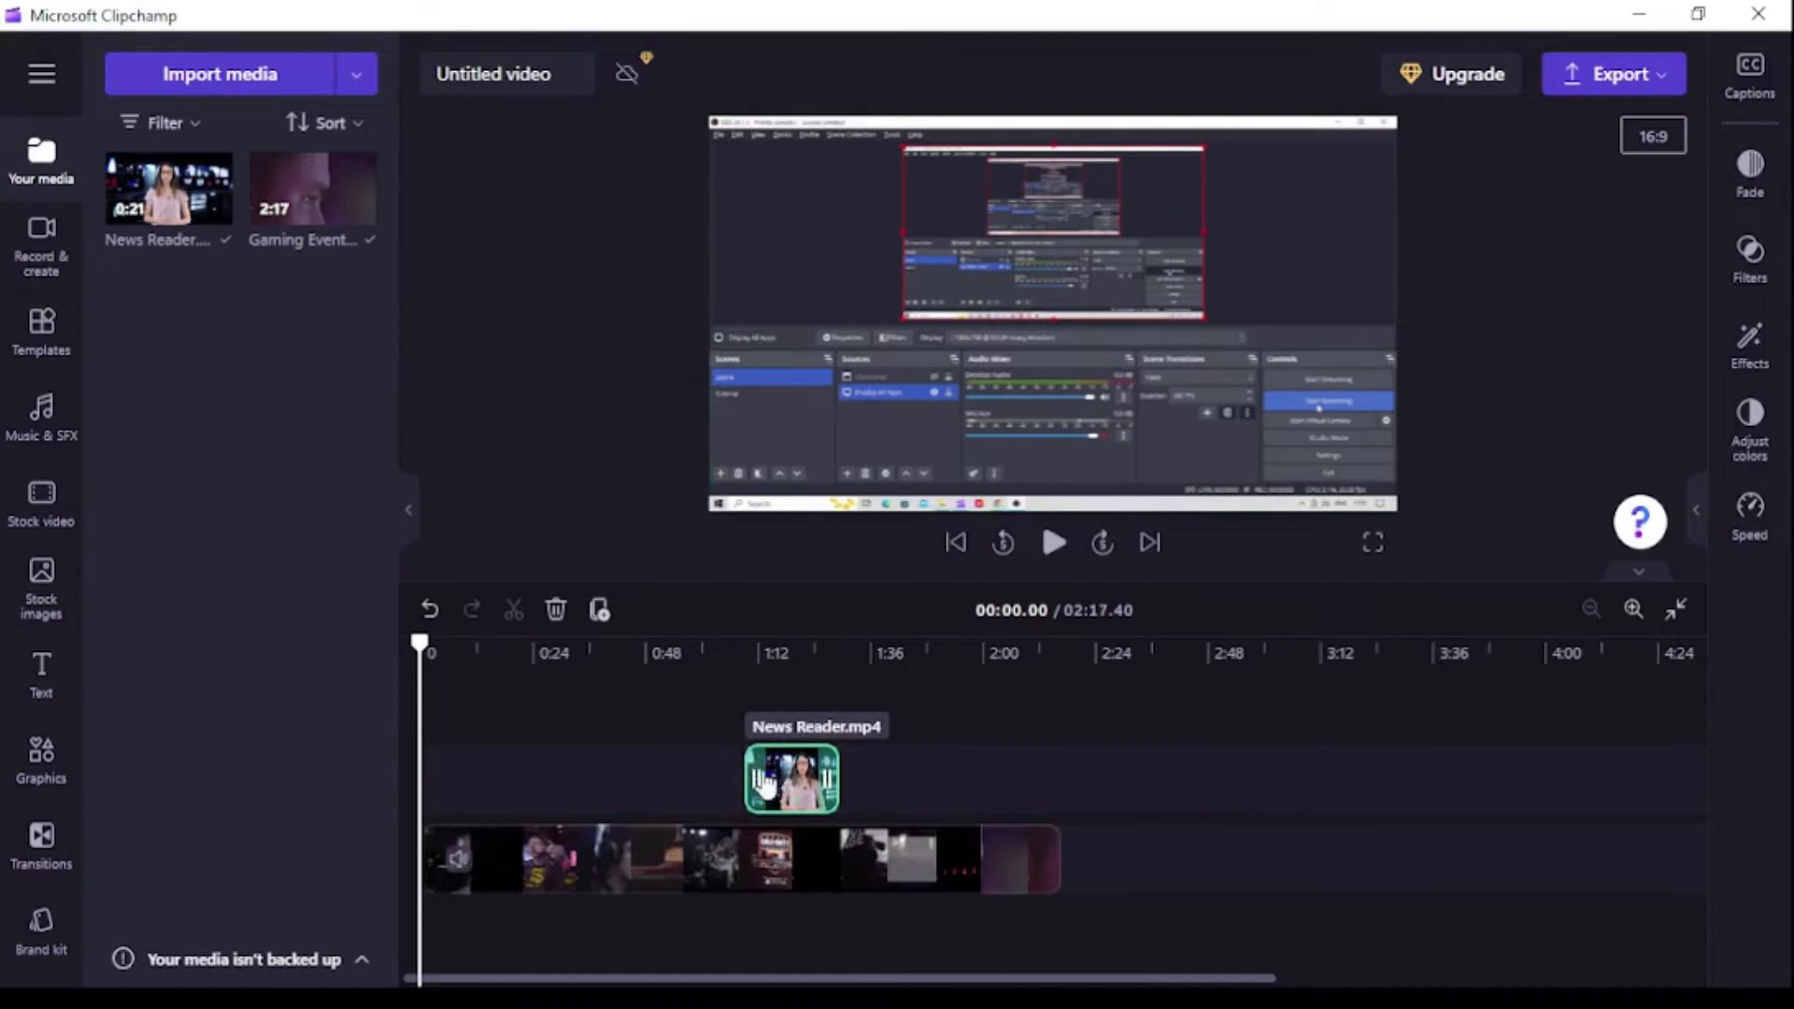
{"action": "left_click_drag", "start_coordinate": [789, 783], "coordinate": [652, 787]}
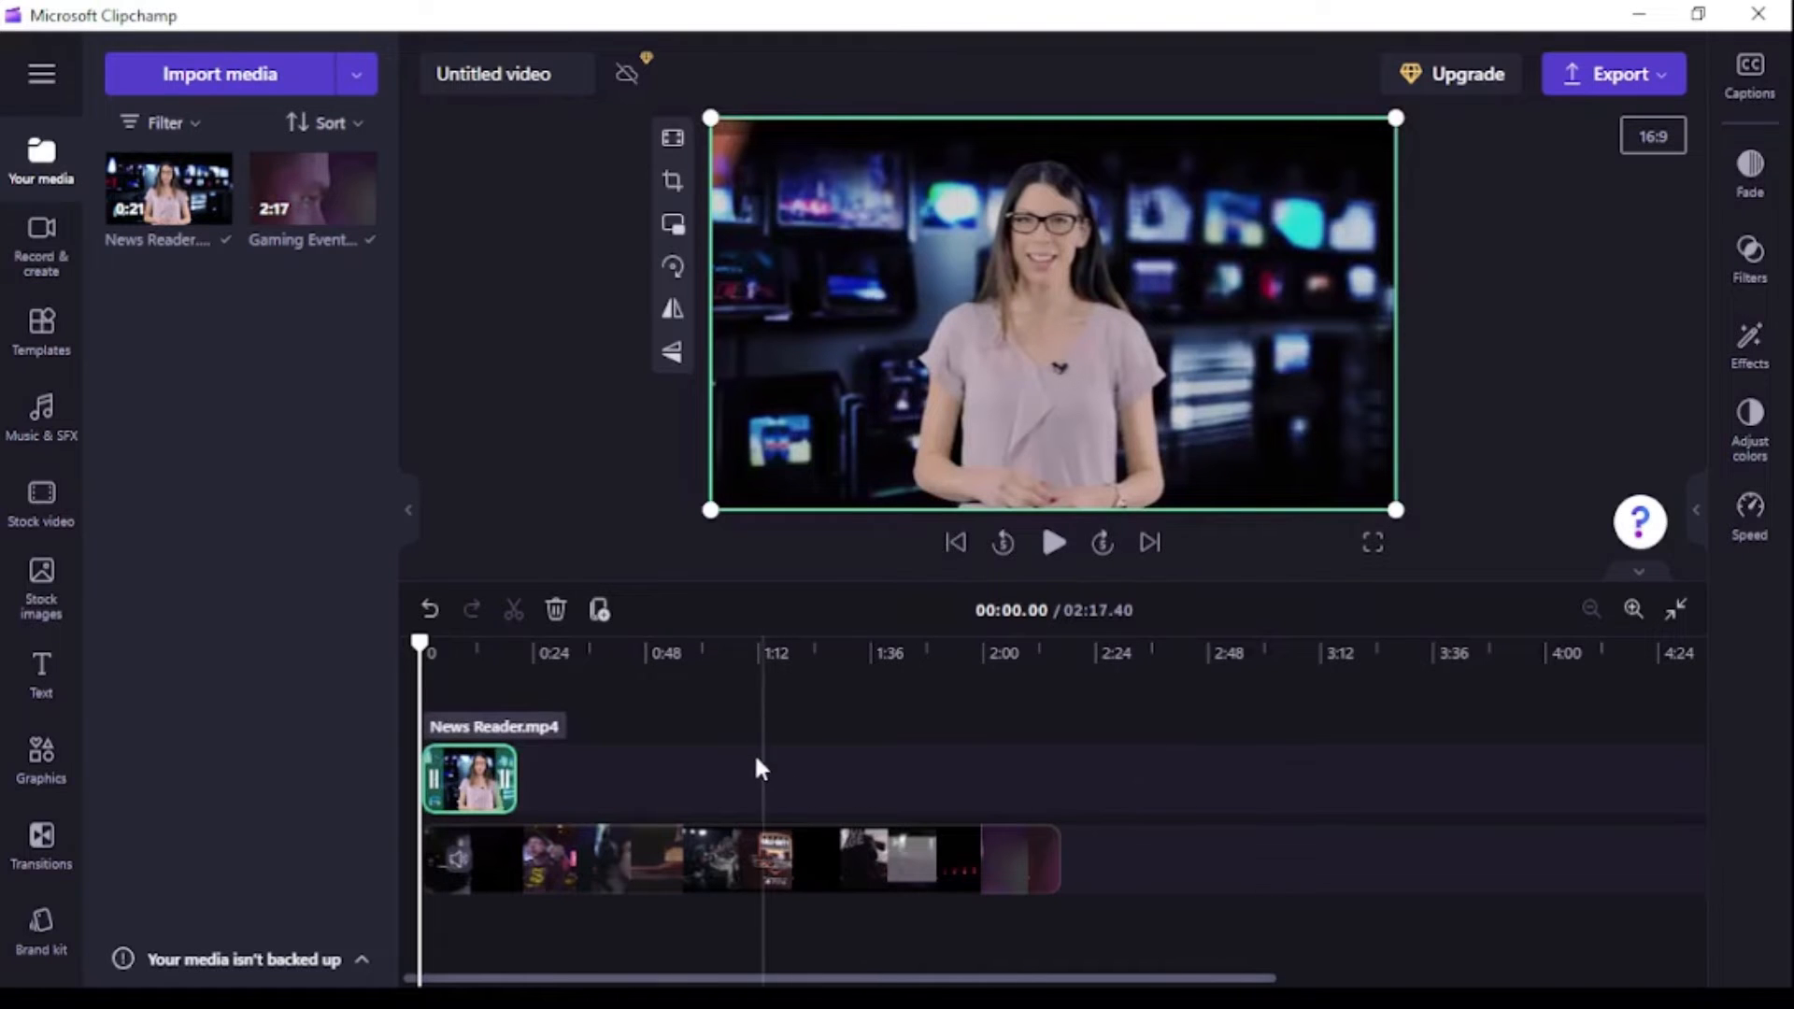
Turn the News Reader clip into a picture-in-picture overlay and position it in the frame's upper-right corner.
{"action": "left_click", "coordinate": [498, 778]}
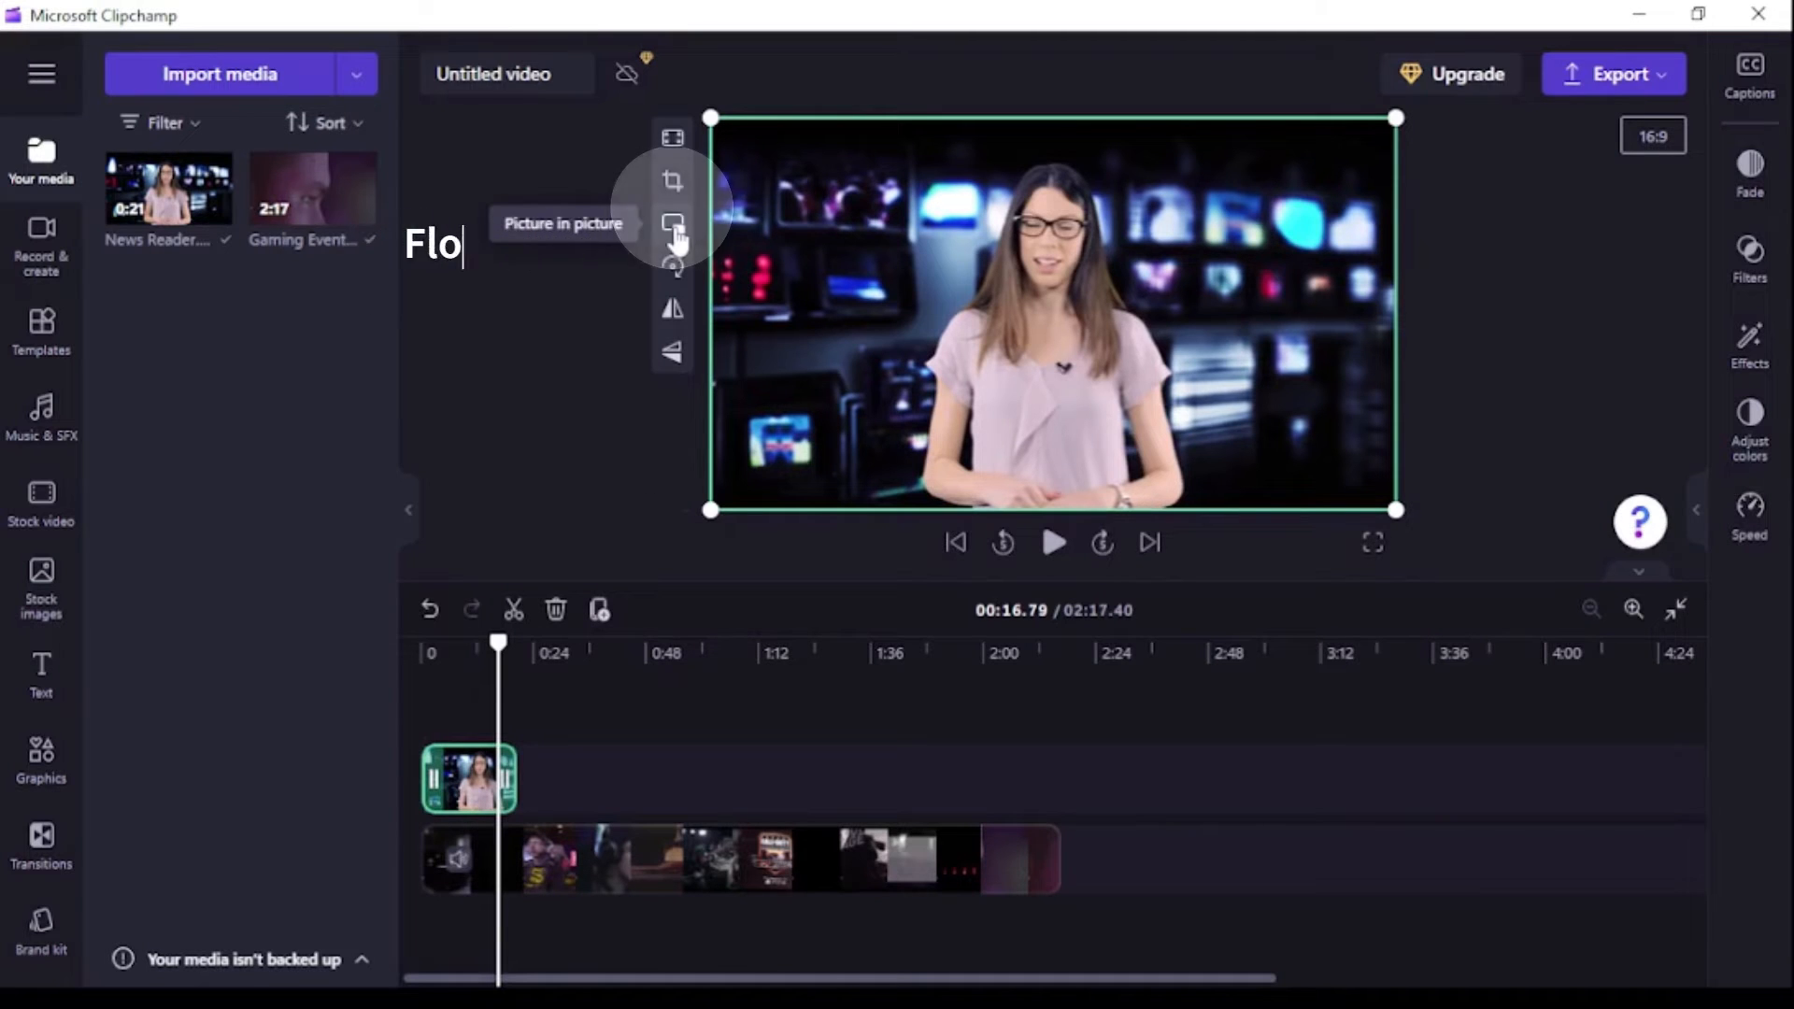
{"action": "left_click", "coordinate": [673, 225]}
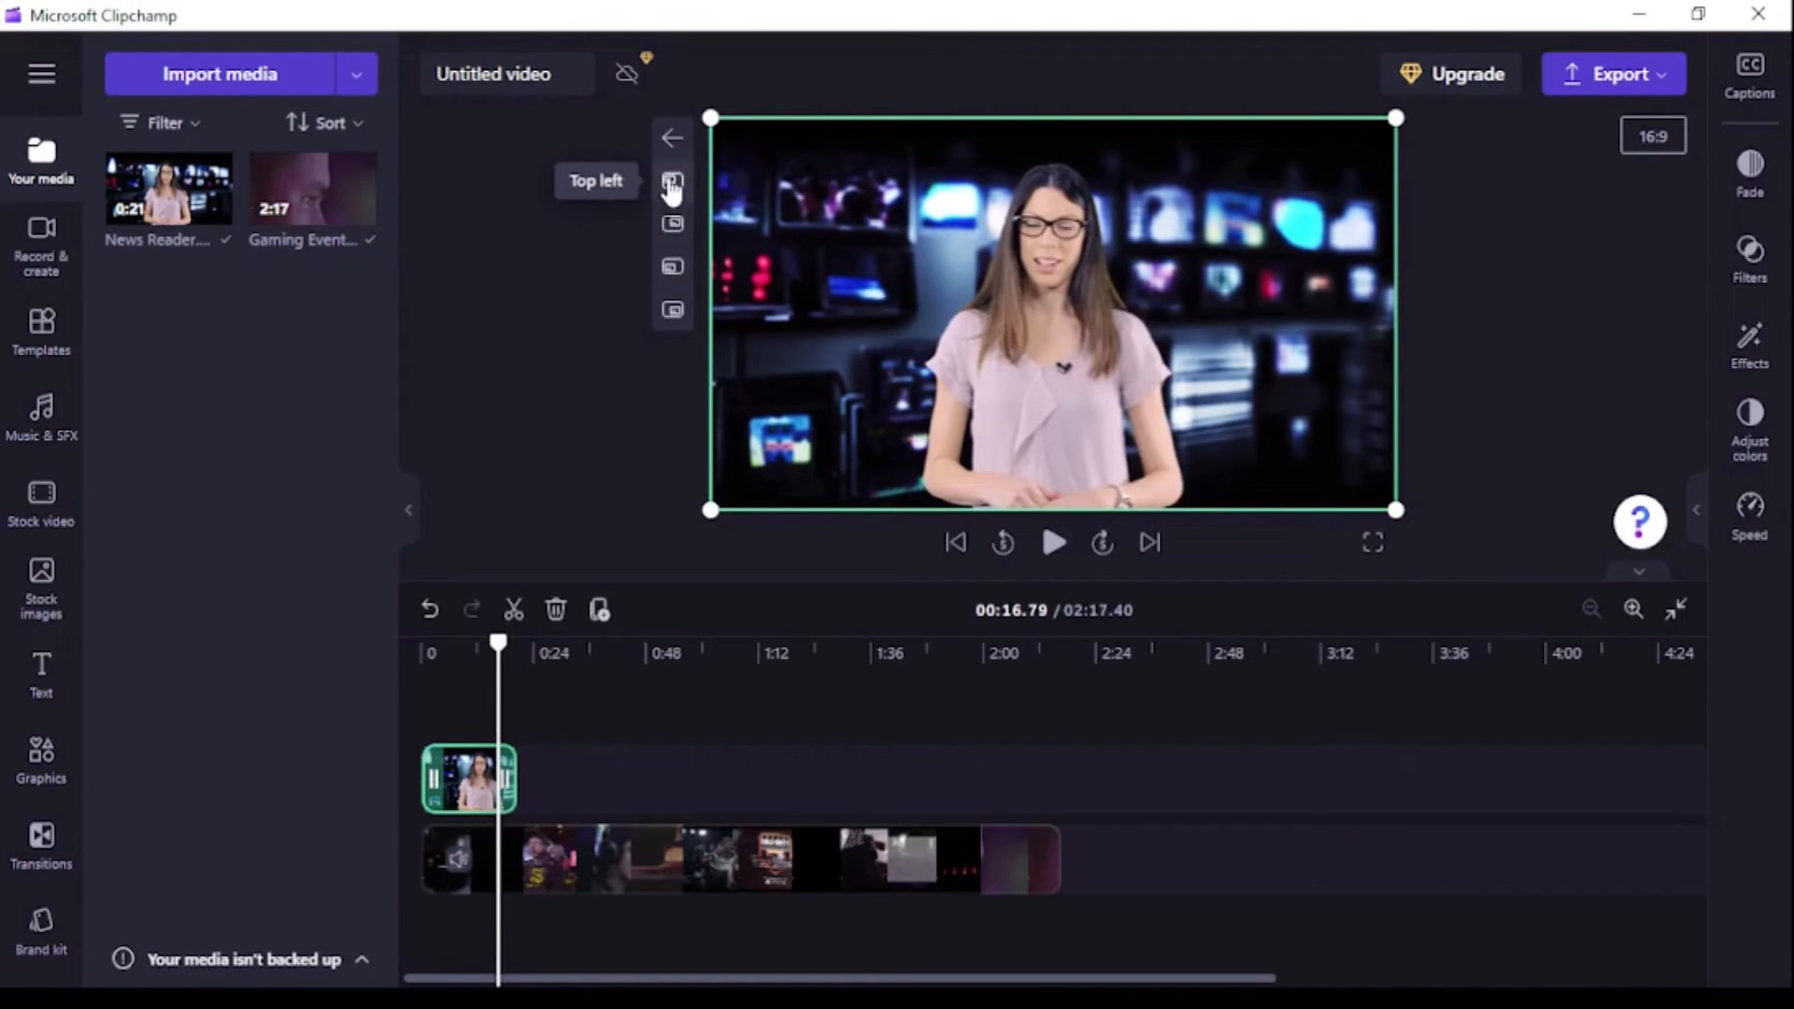
{"action": "left_click", "coordinate": [672, 184]}
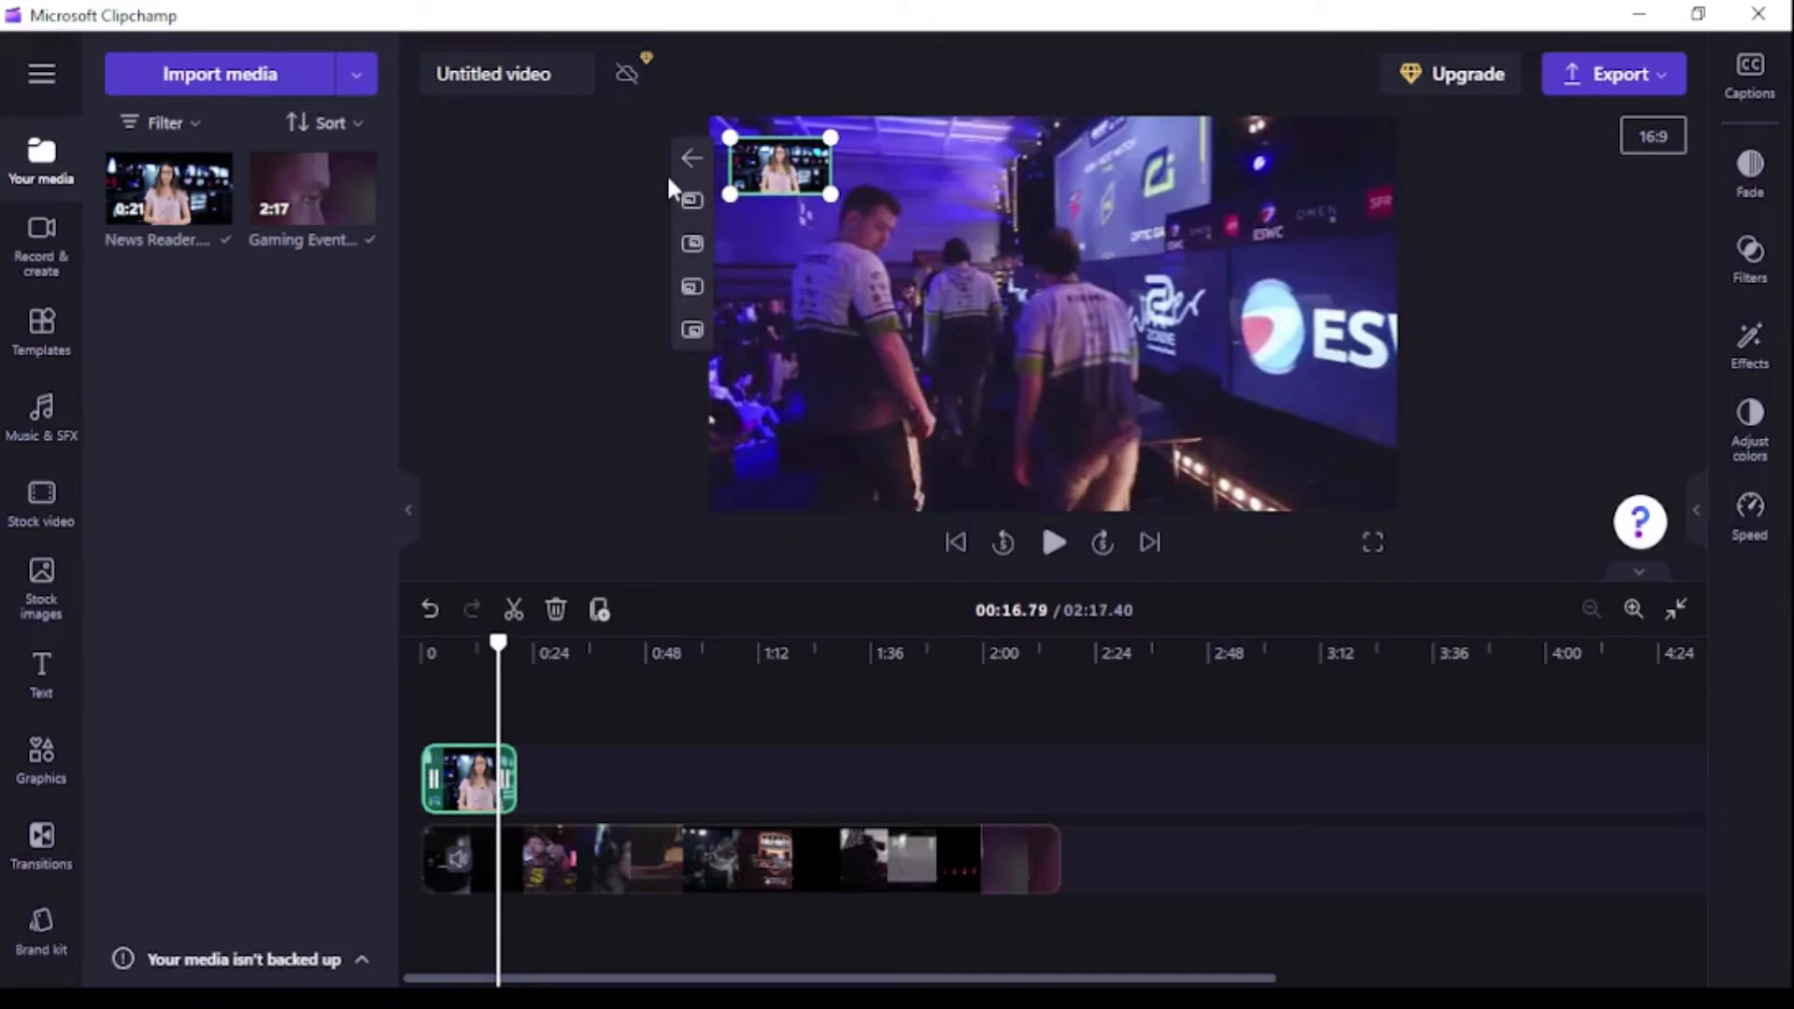
{"action": "left_click", "coordinate": [691, 247]}
{"action": "left_click", "coordinate": [1237, 286]}
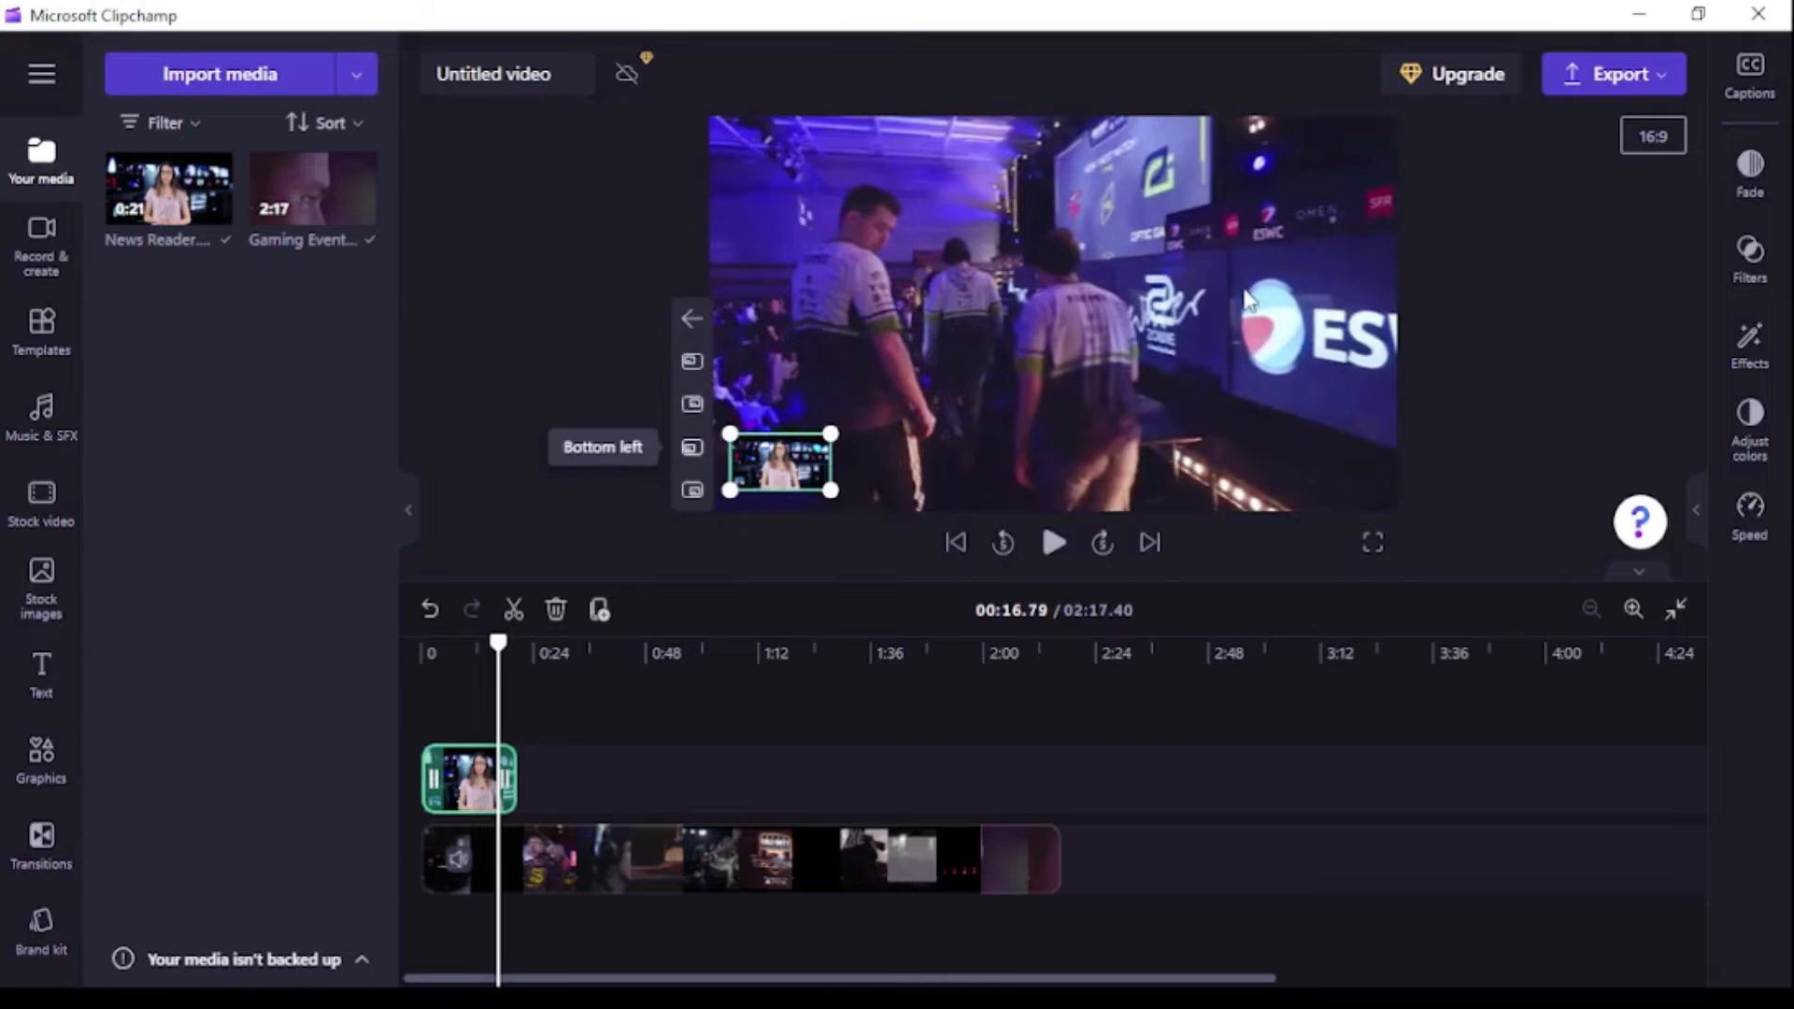
{"action": "left_click", "coordinate": [692, 491]}
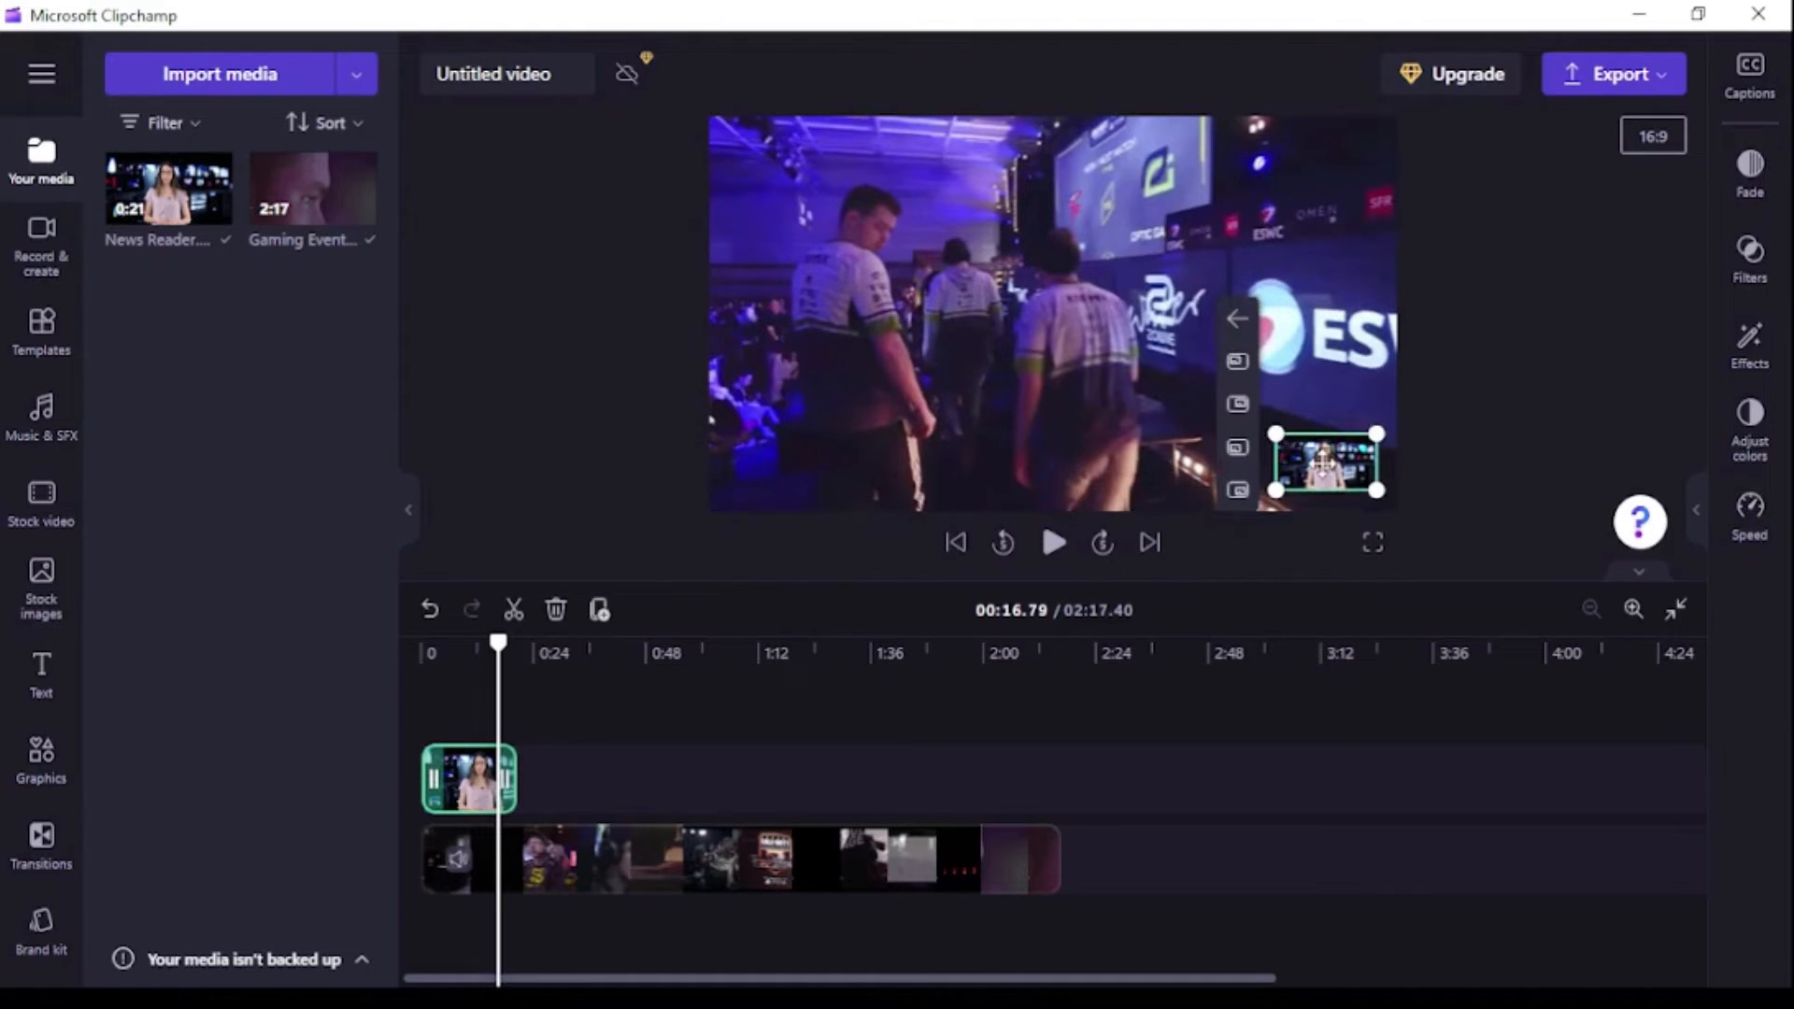
{"action": "left_click_drag", "start_coordinate": [1321, 459], "coordinate": [1106, 350]}
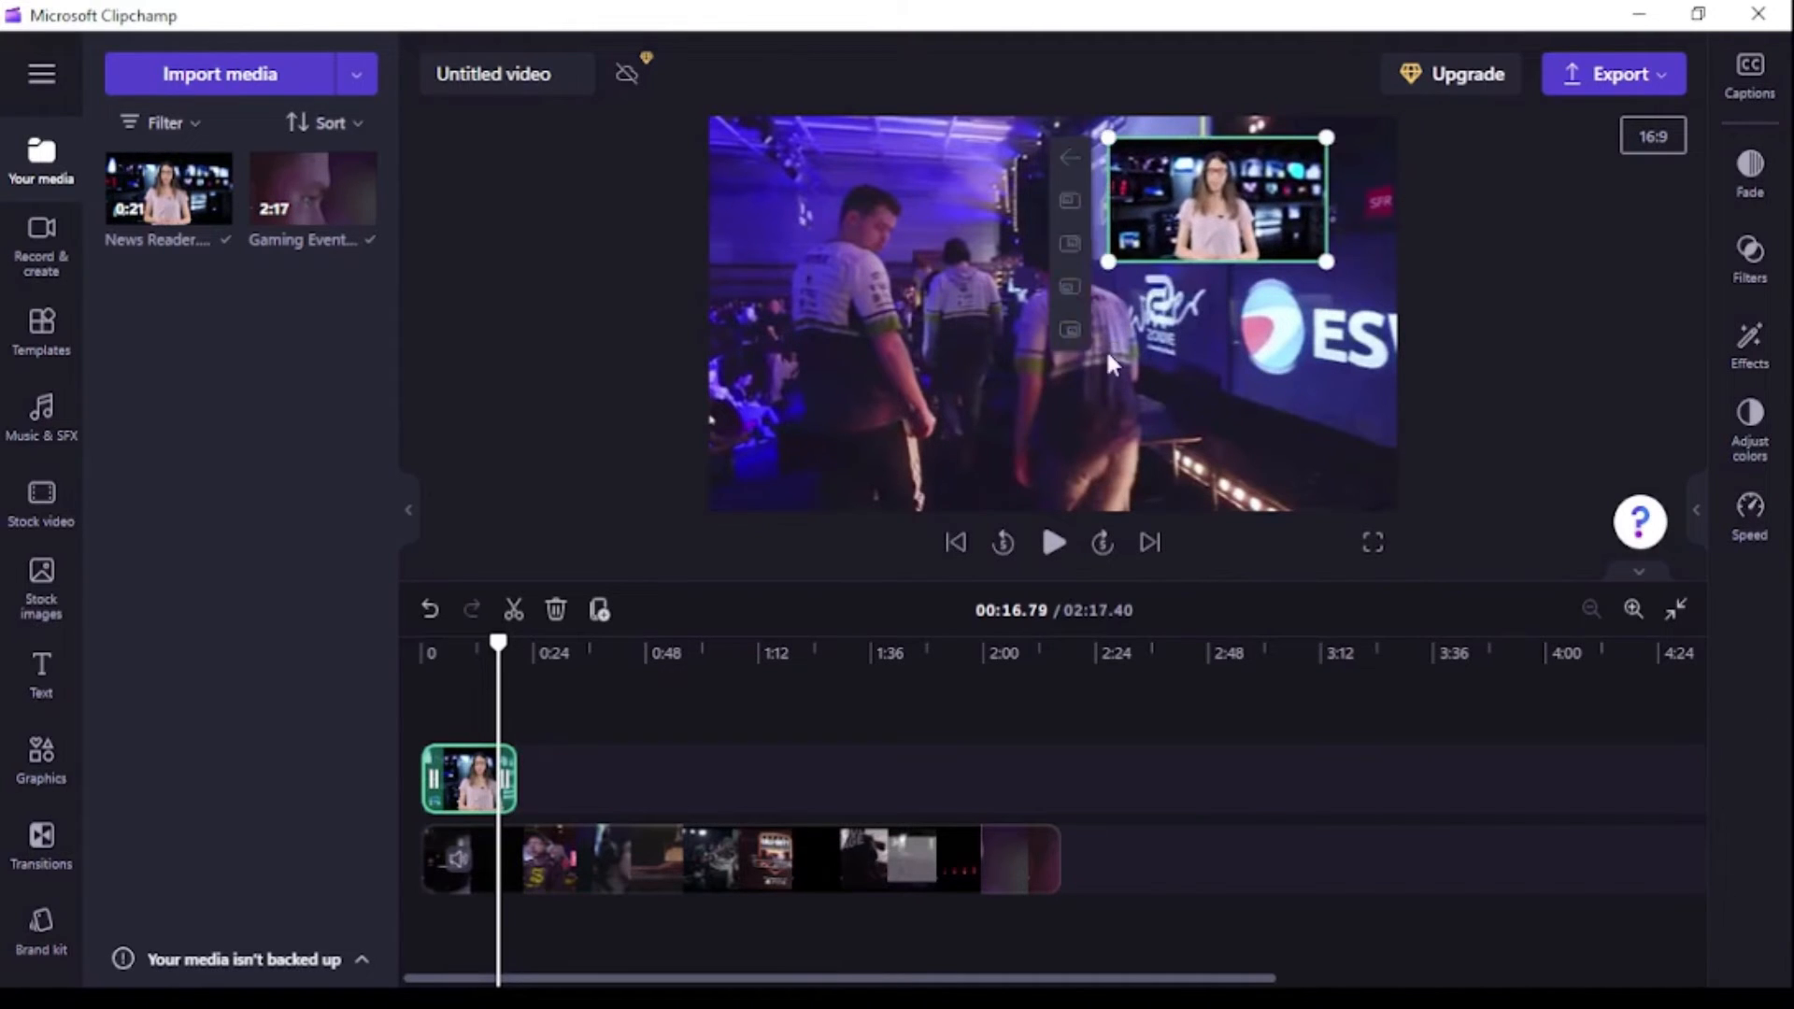
{"action": "left_click_drag", "start_coordinate": [1216, 205], "coordinate": [1255, 212]}
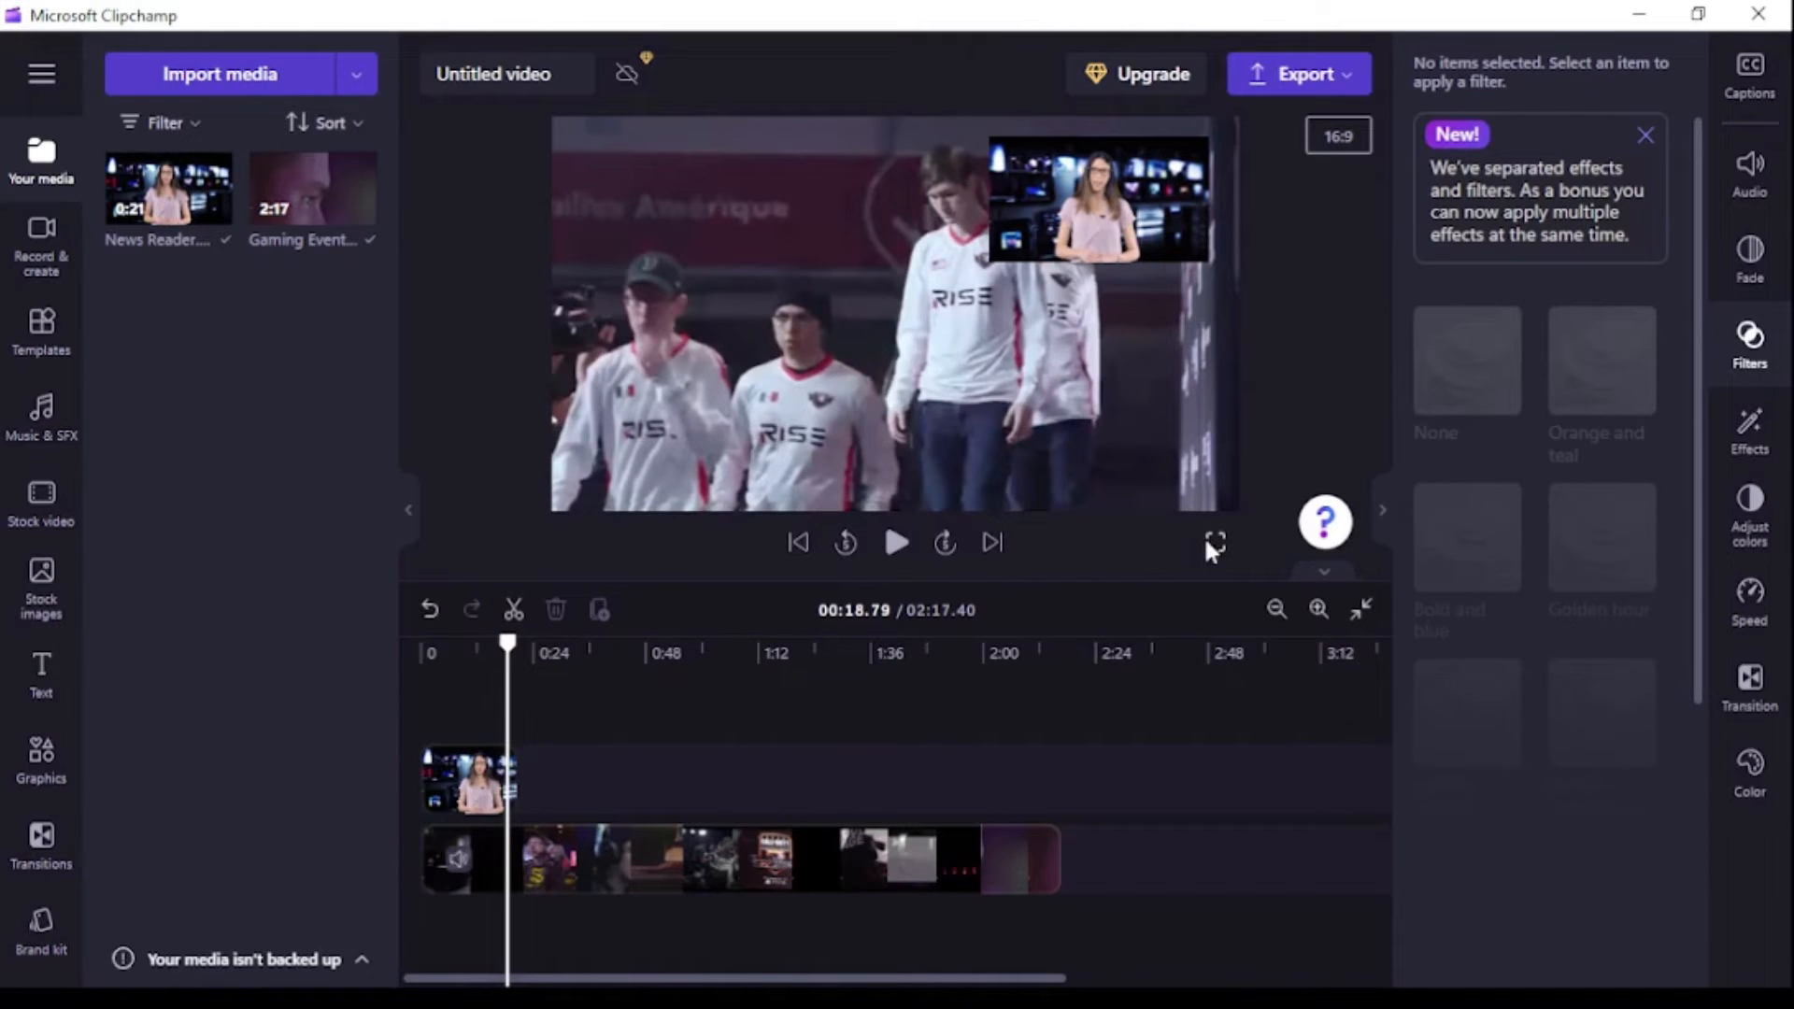
Try the Red overlay and Contrast filters on the News Reader overlay, adjusting the Contrast intensity.
{"action": "left_click", "coordinate": [1207, 542]}
{"action": "left_click", "coordinate": [160, 965]}
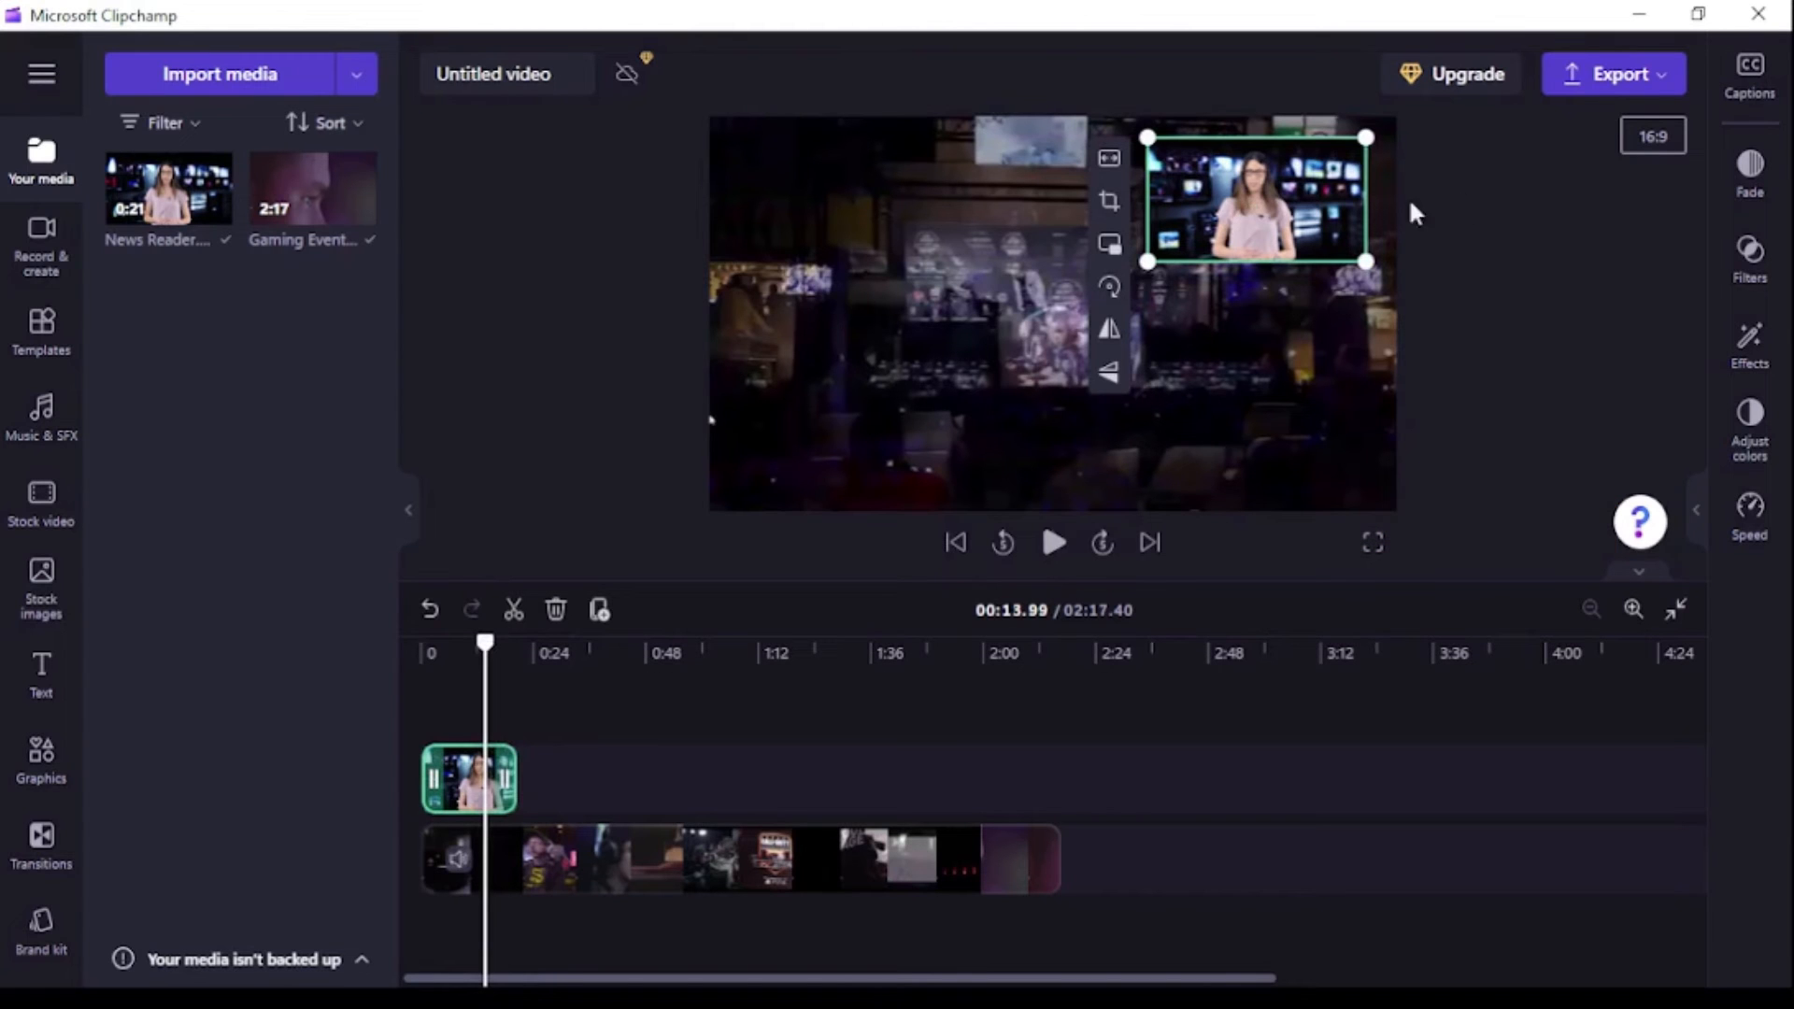
{"action": "left_click", "coordinate": [1750, 261]}
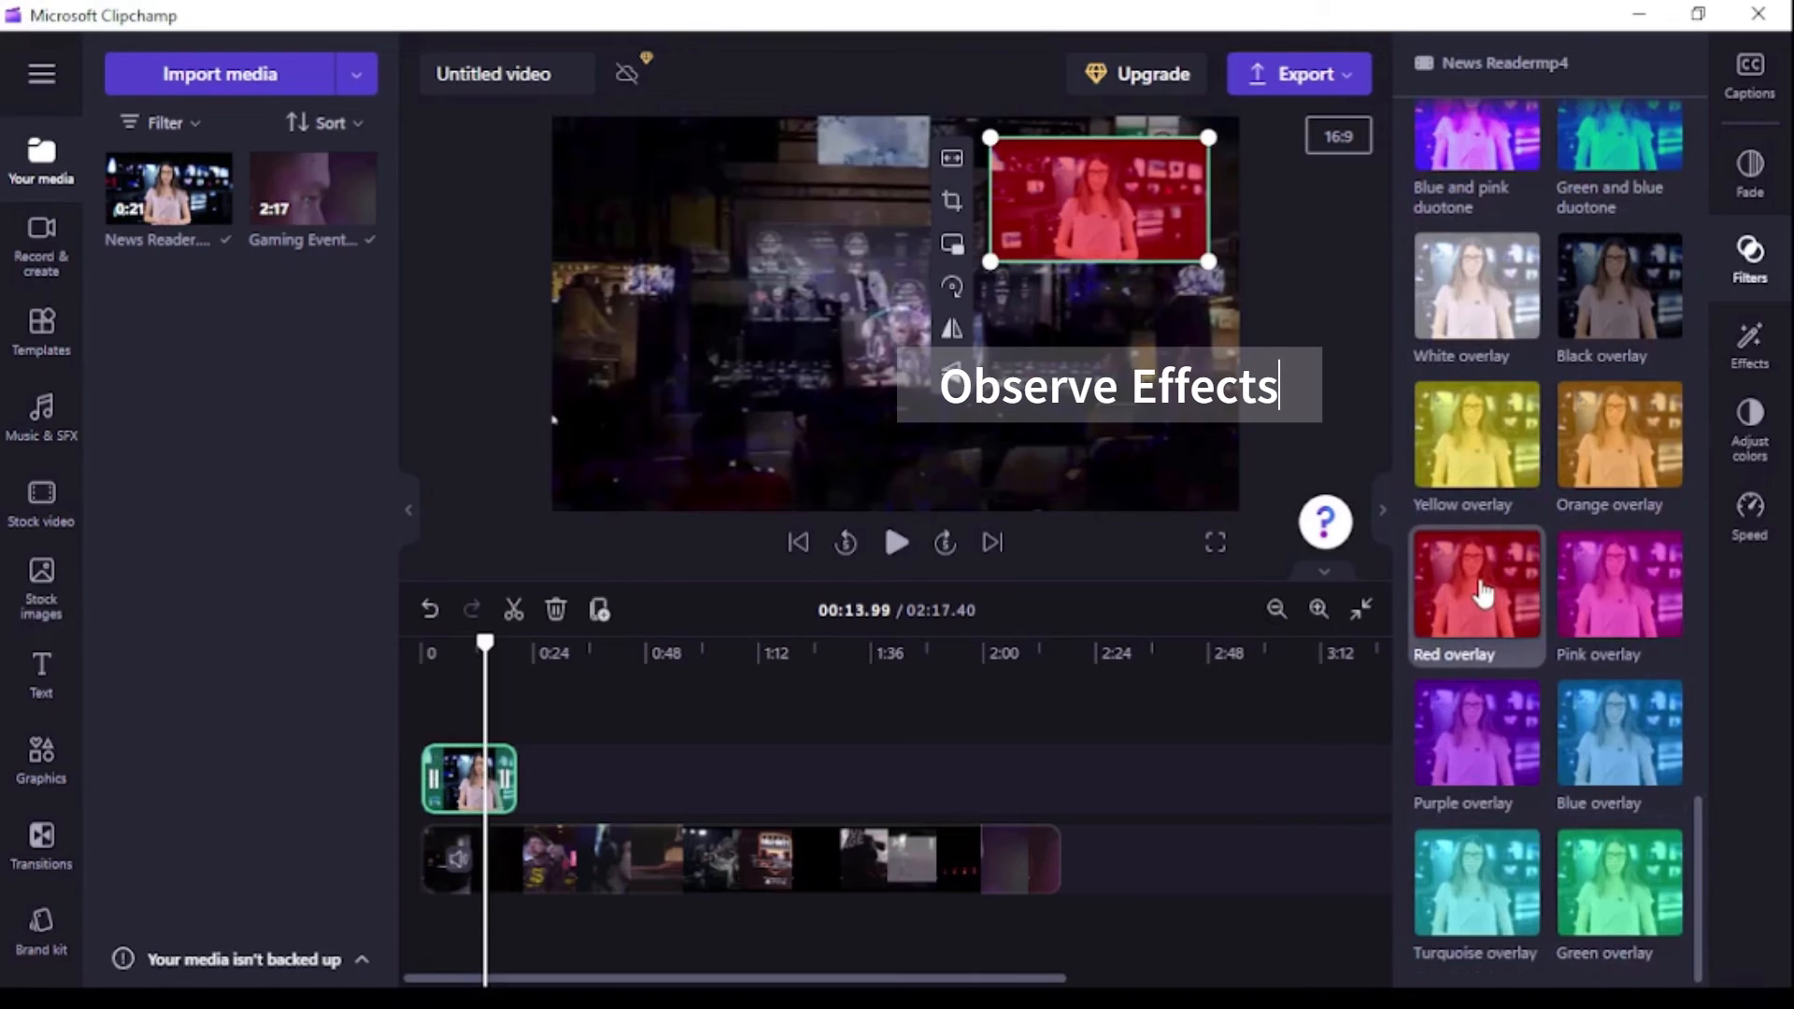
{"action": "left_click", "coordinate": [1483, 591]}
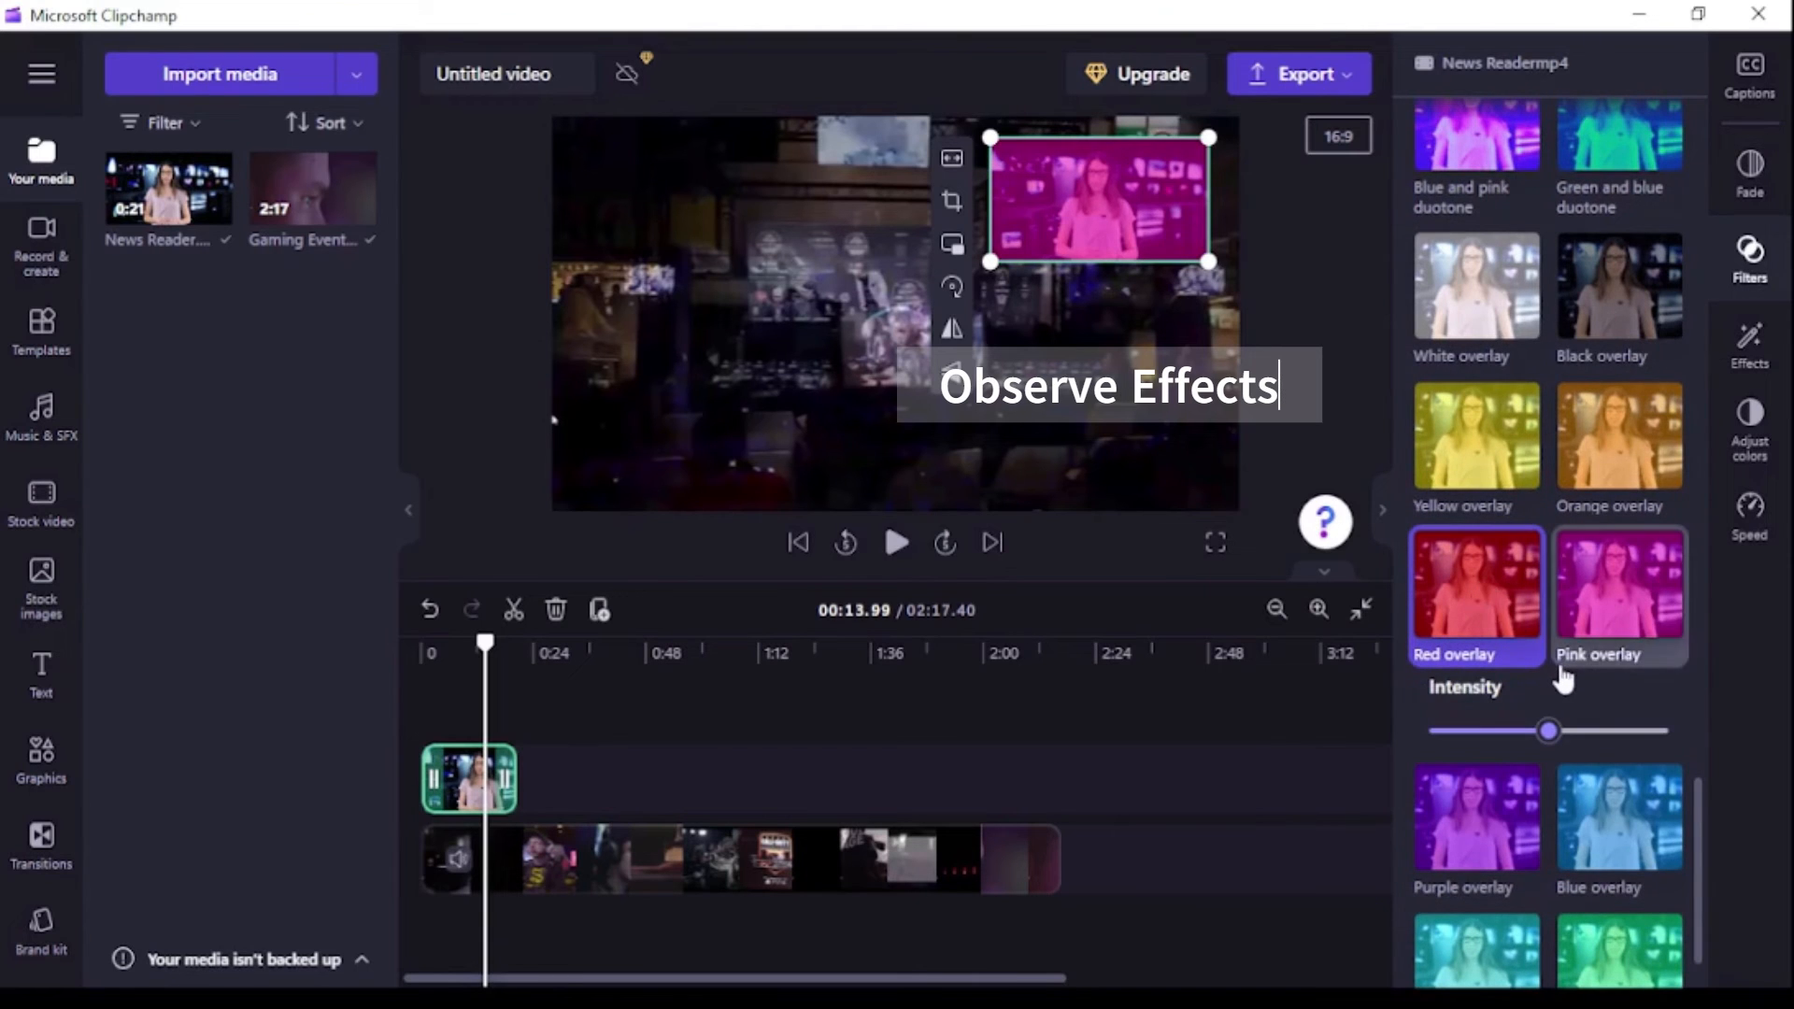
{"action": "left_click", "coordinate": [1486, 598]}
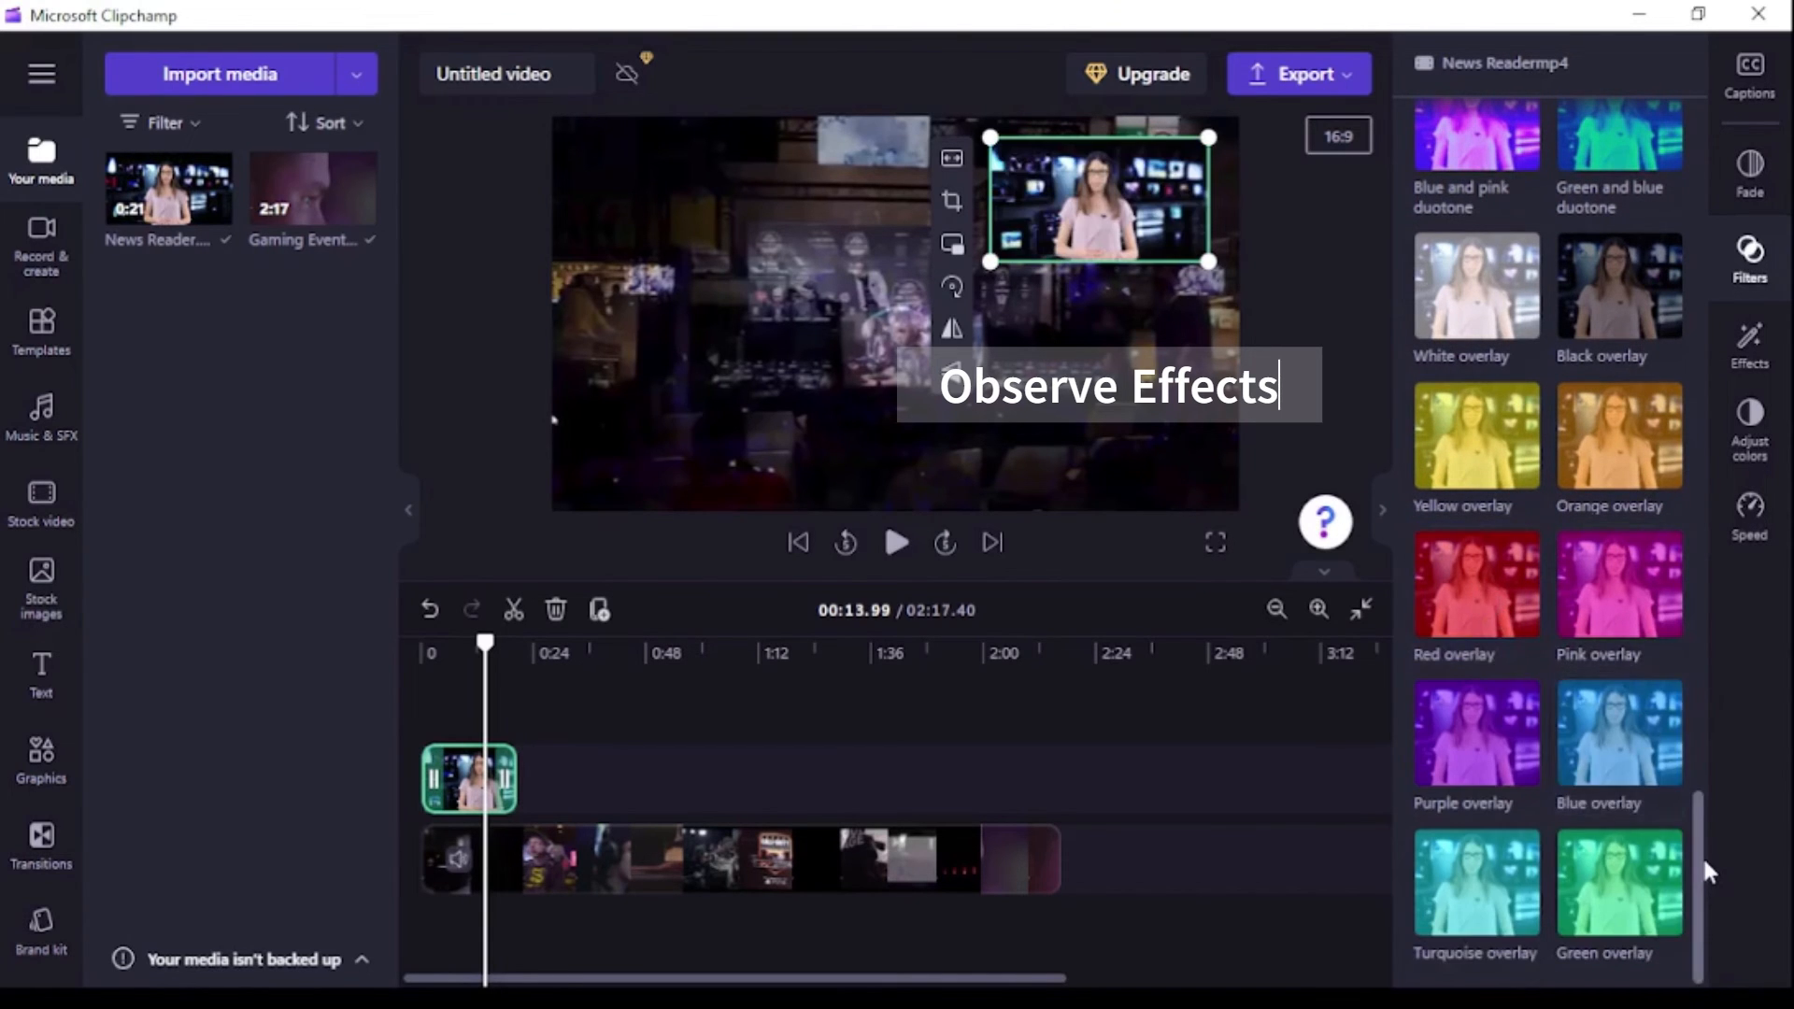
{"action": "left_click_drag", "start_coordinate": [1702, 855], "coordinate": [1690, 137]}
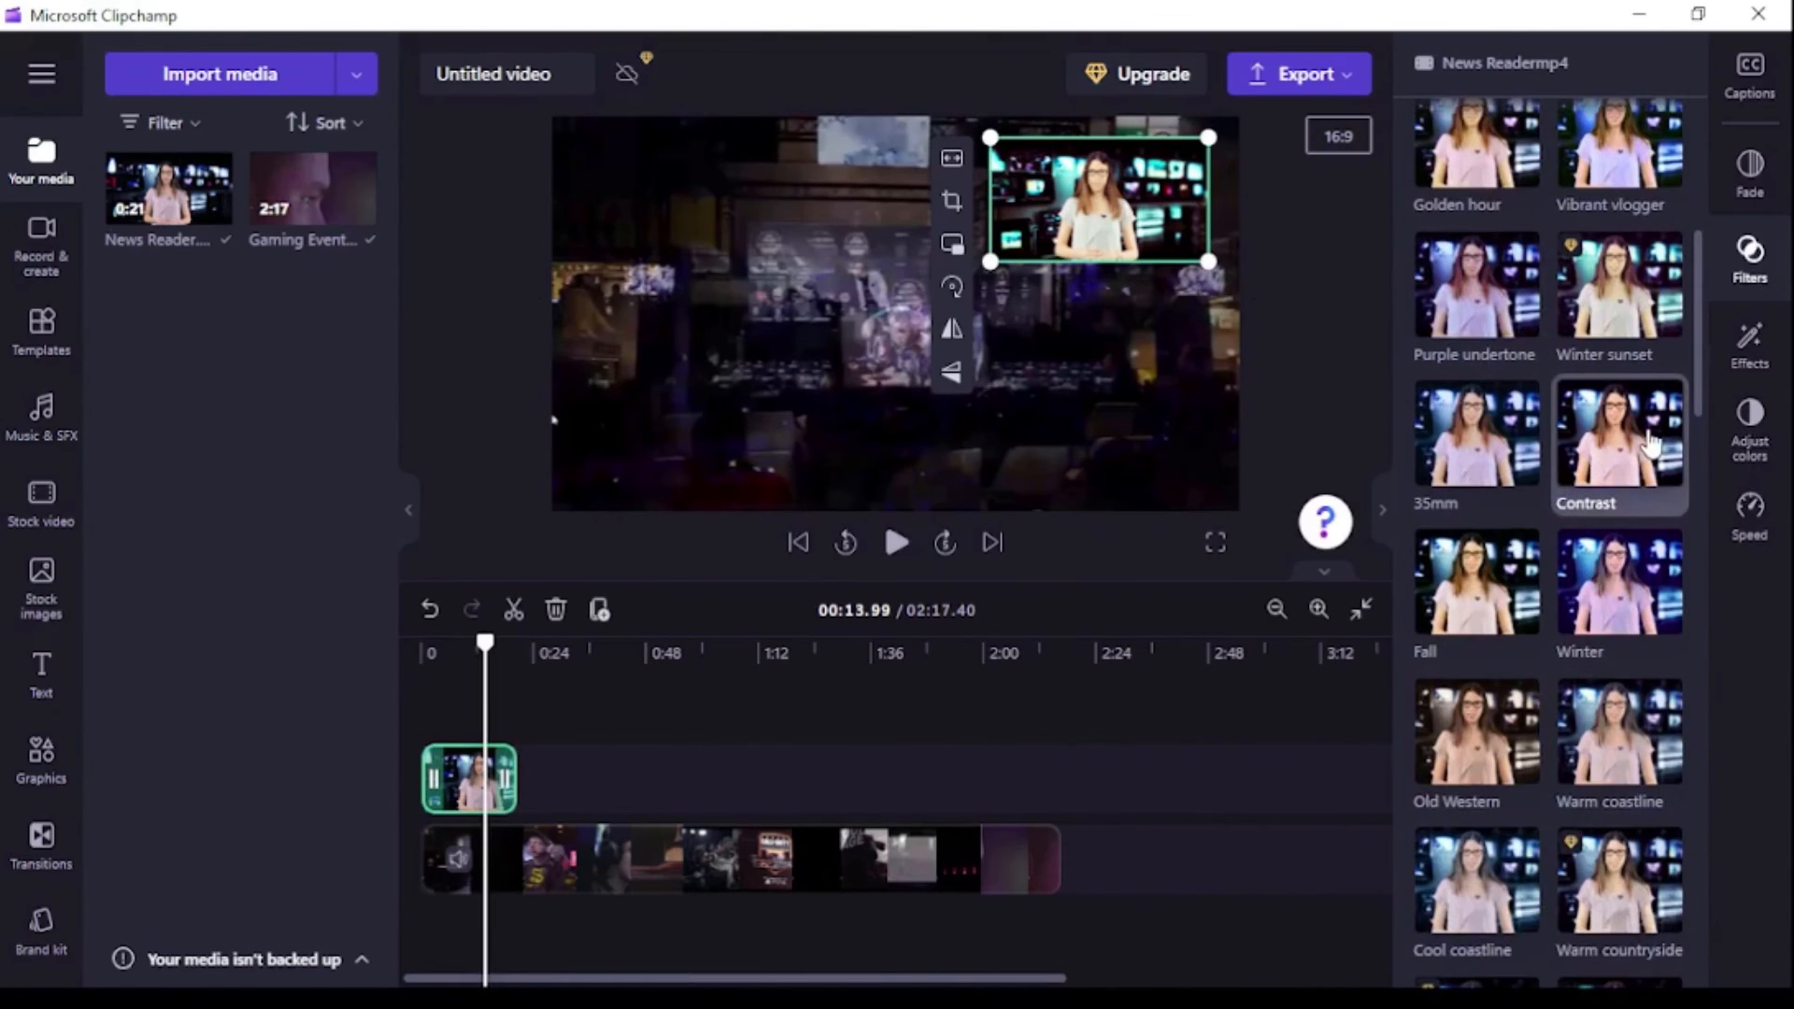
{"action": "left_click", "coordinate": [1625, 439]}
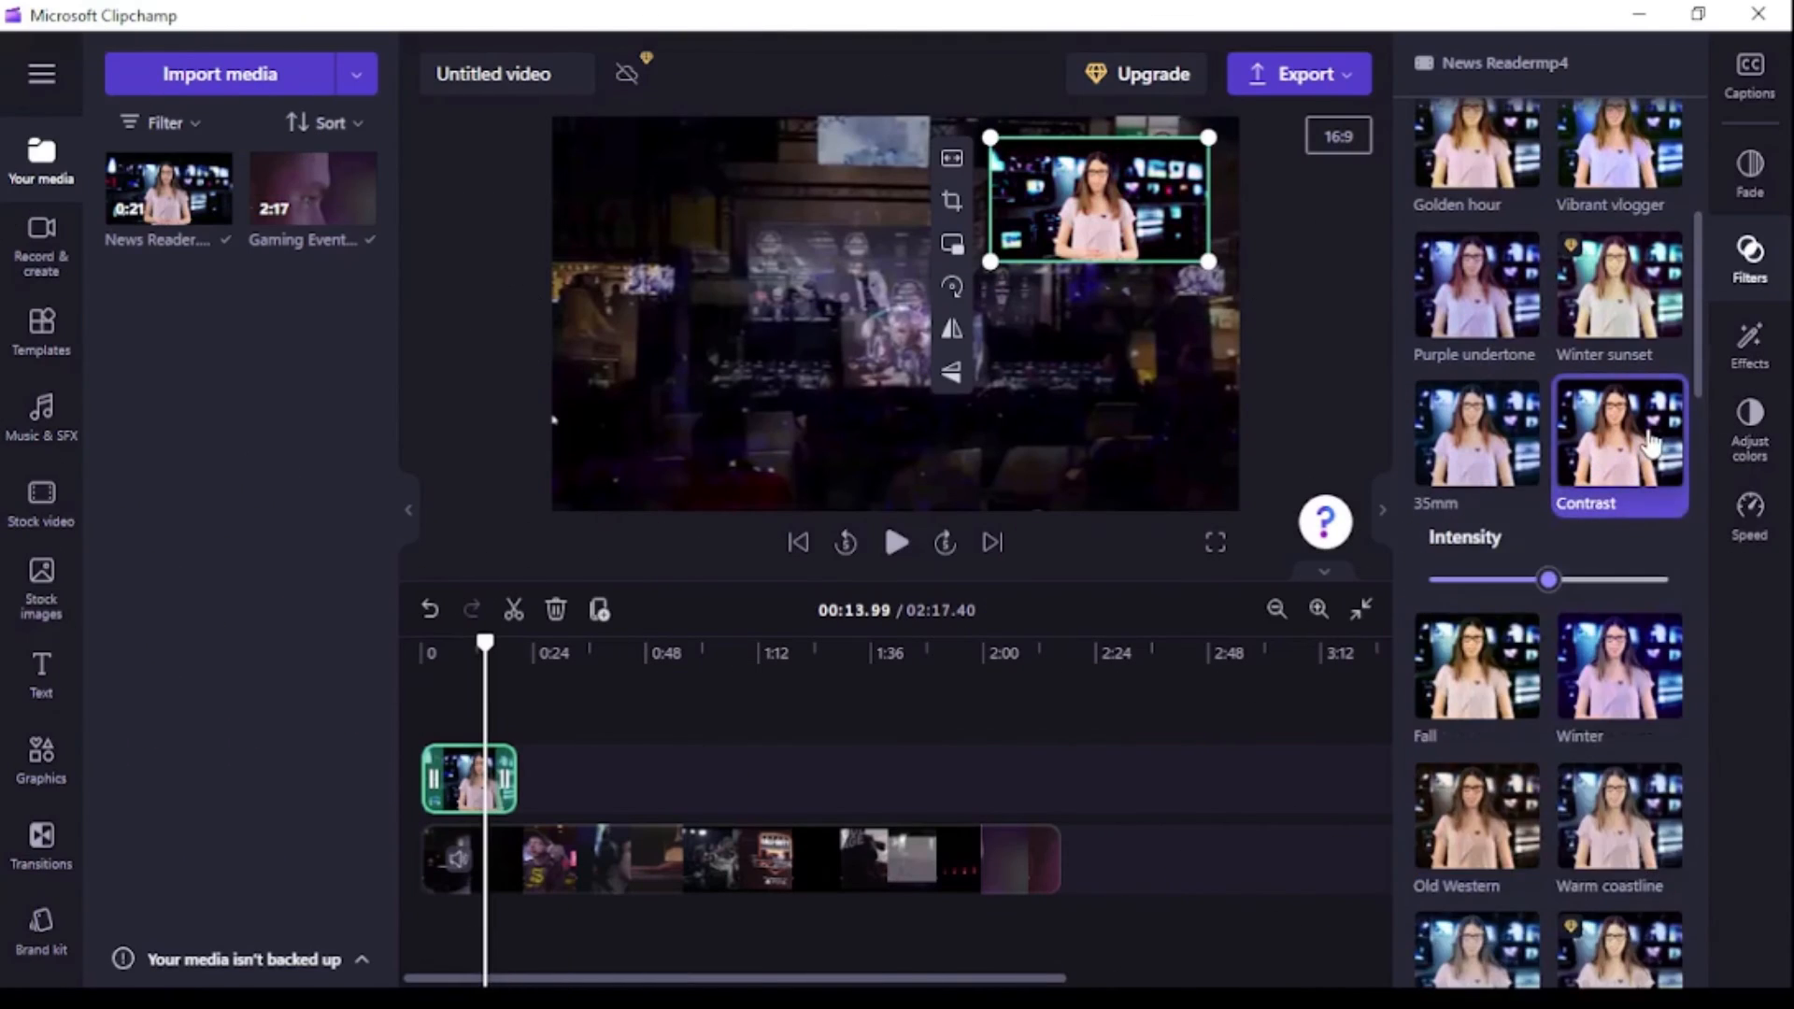
{"action": "left_click_drag", "start_coordinate": [1541, 586], "coordinate": [1599, 590]}
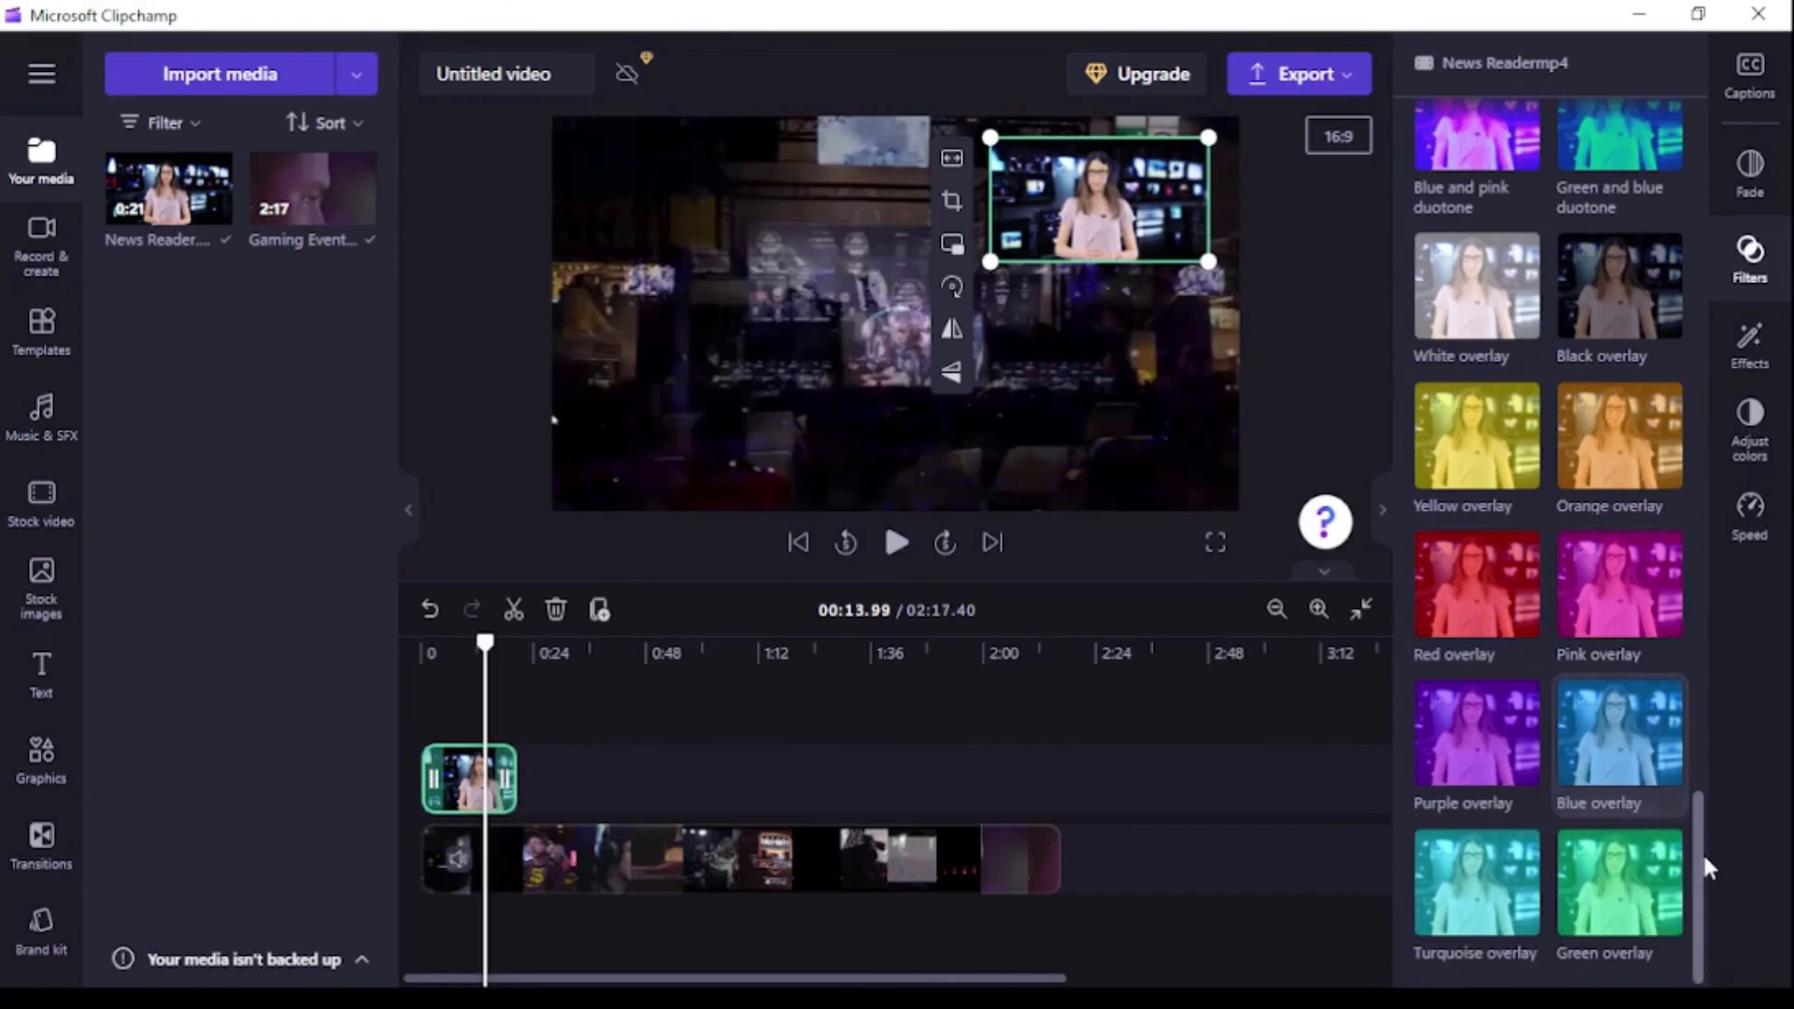
{"action": "left_click_drag", "start_coordinate": [1702, 857], "coordinate": [1690, 131]}
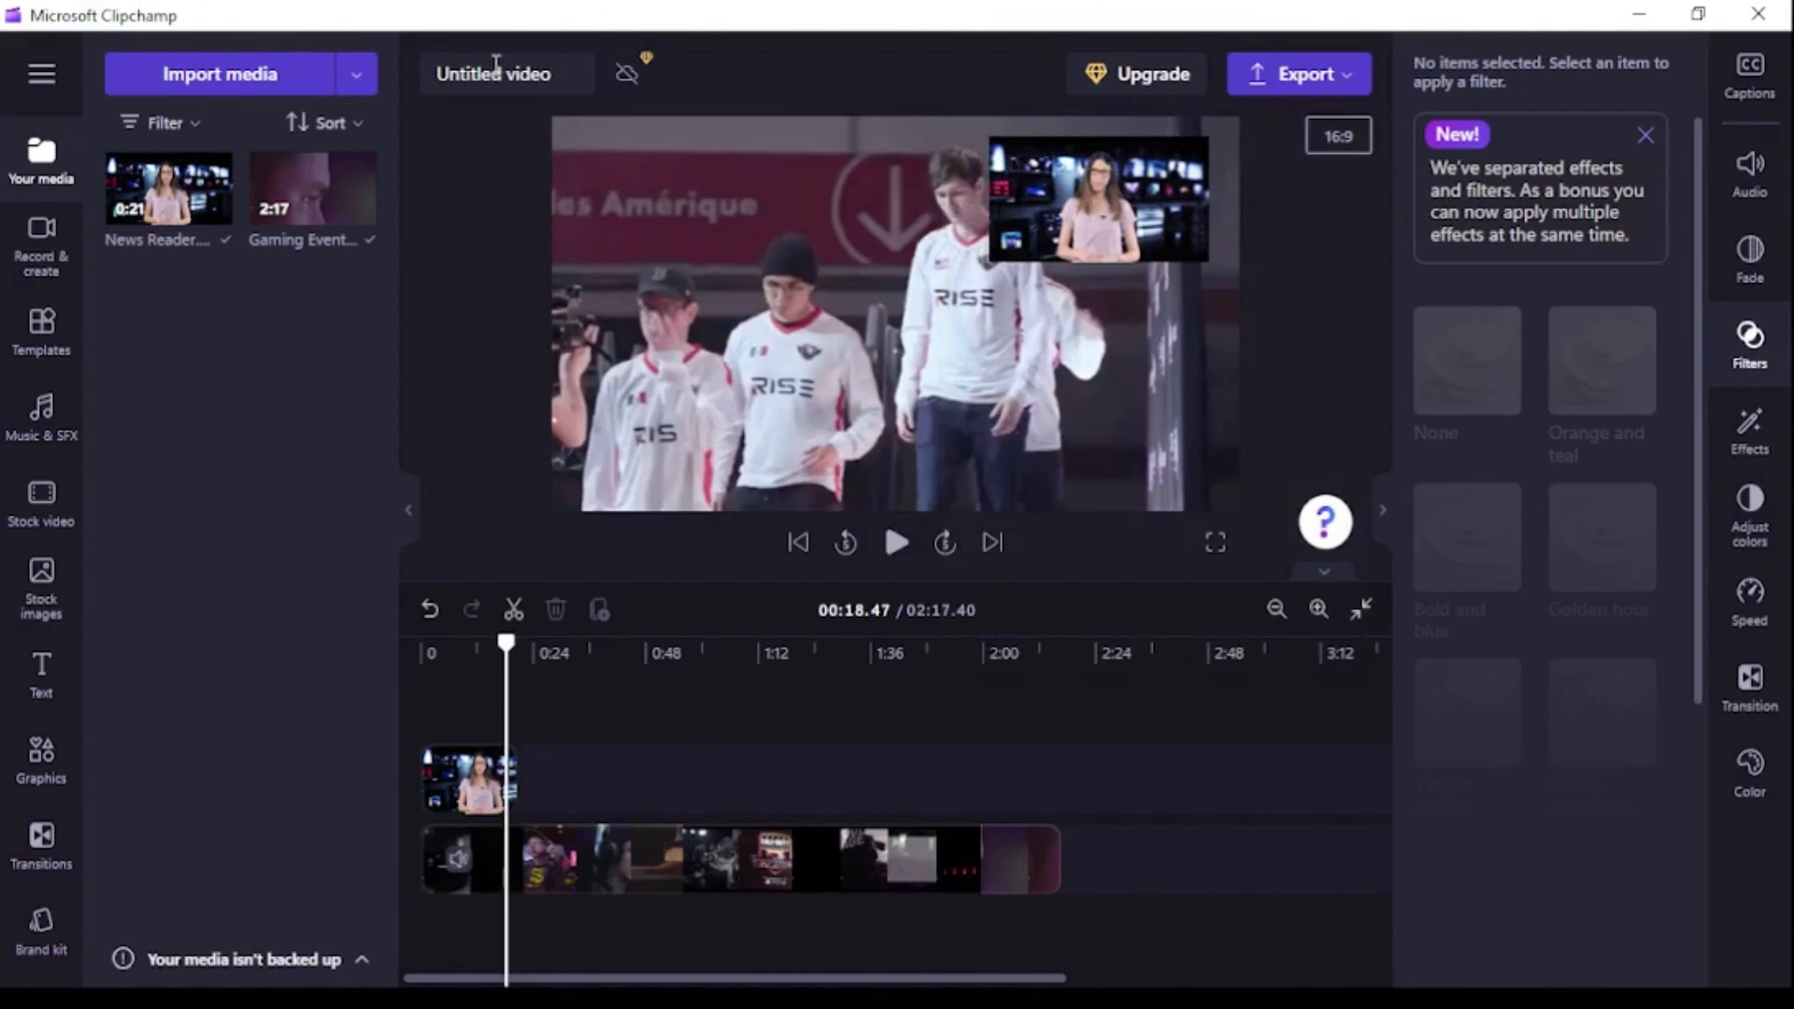
Rename the project as Picture In Picture Demo.
{"action": "left_click", "coordinate": [486, 74]}
{"action": "key", "text": "BackSpace"}
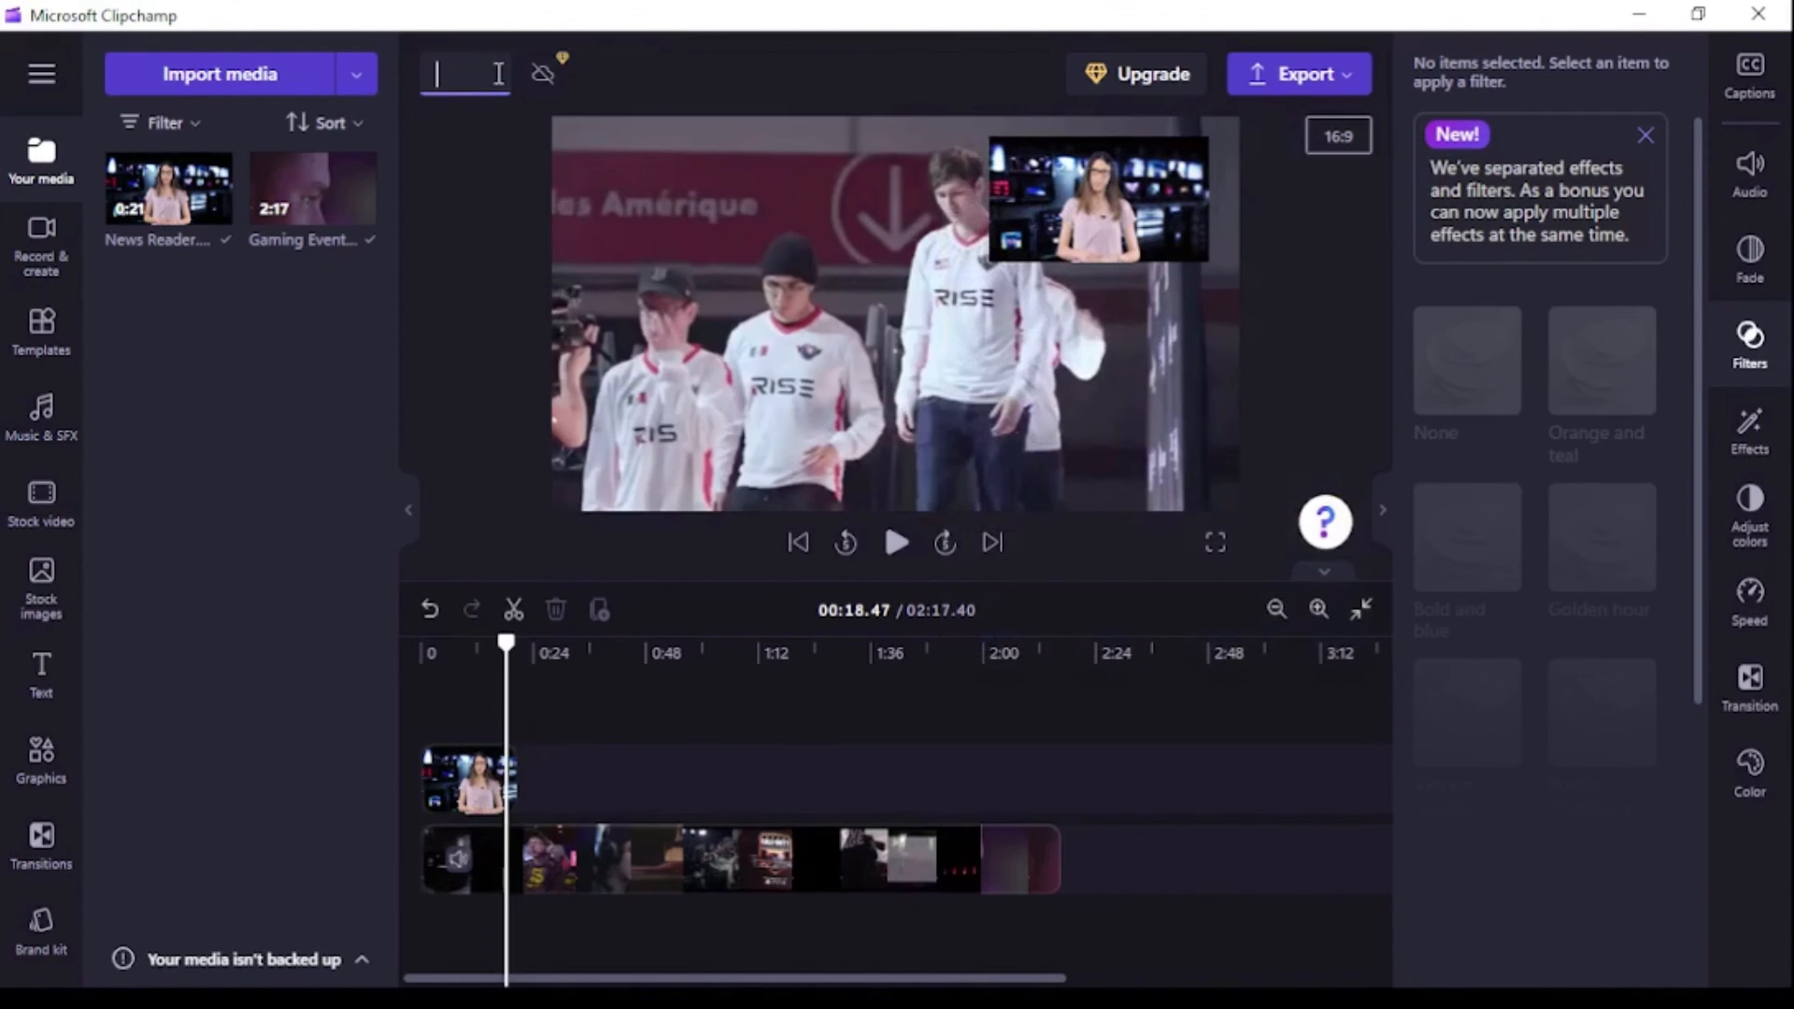
{"action": "type", "text": "Picture in Picture "}
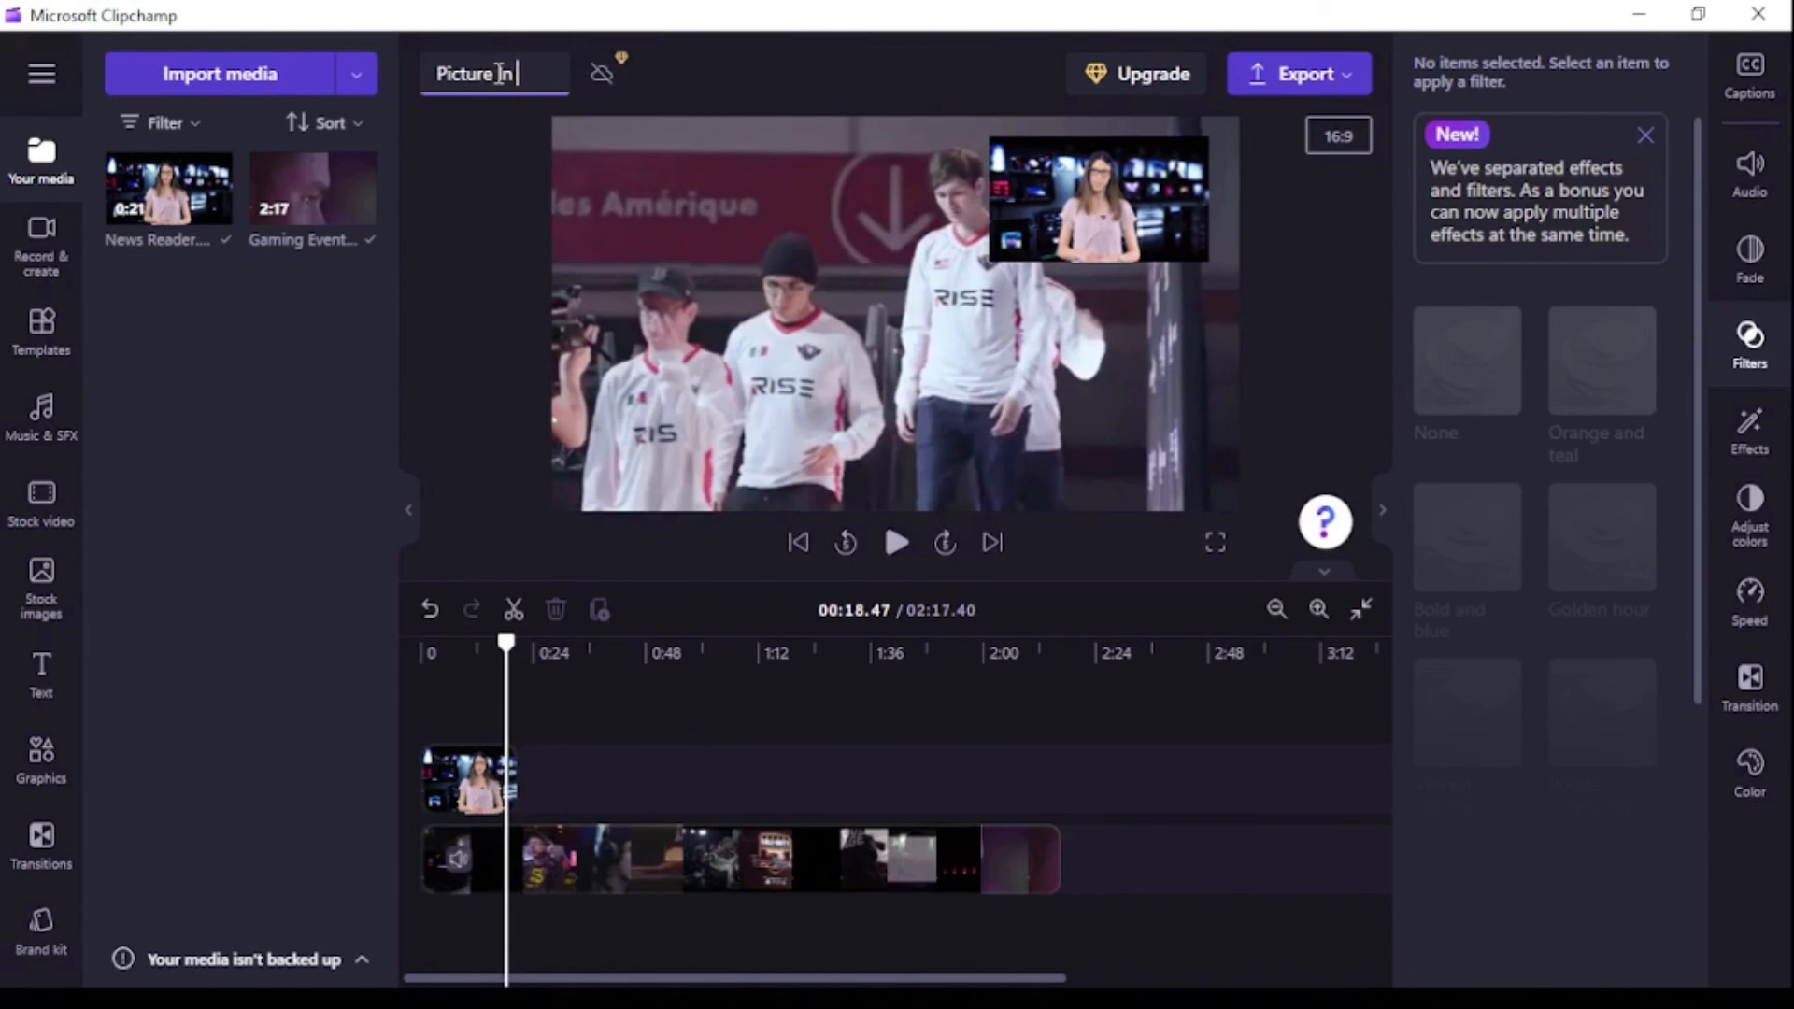
{"action": "type", "text": "Demo"}
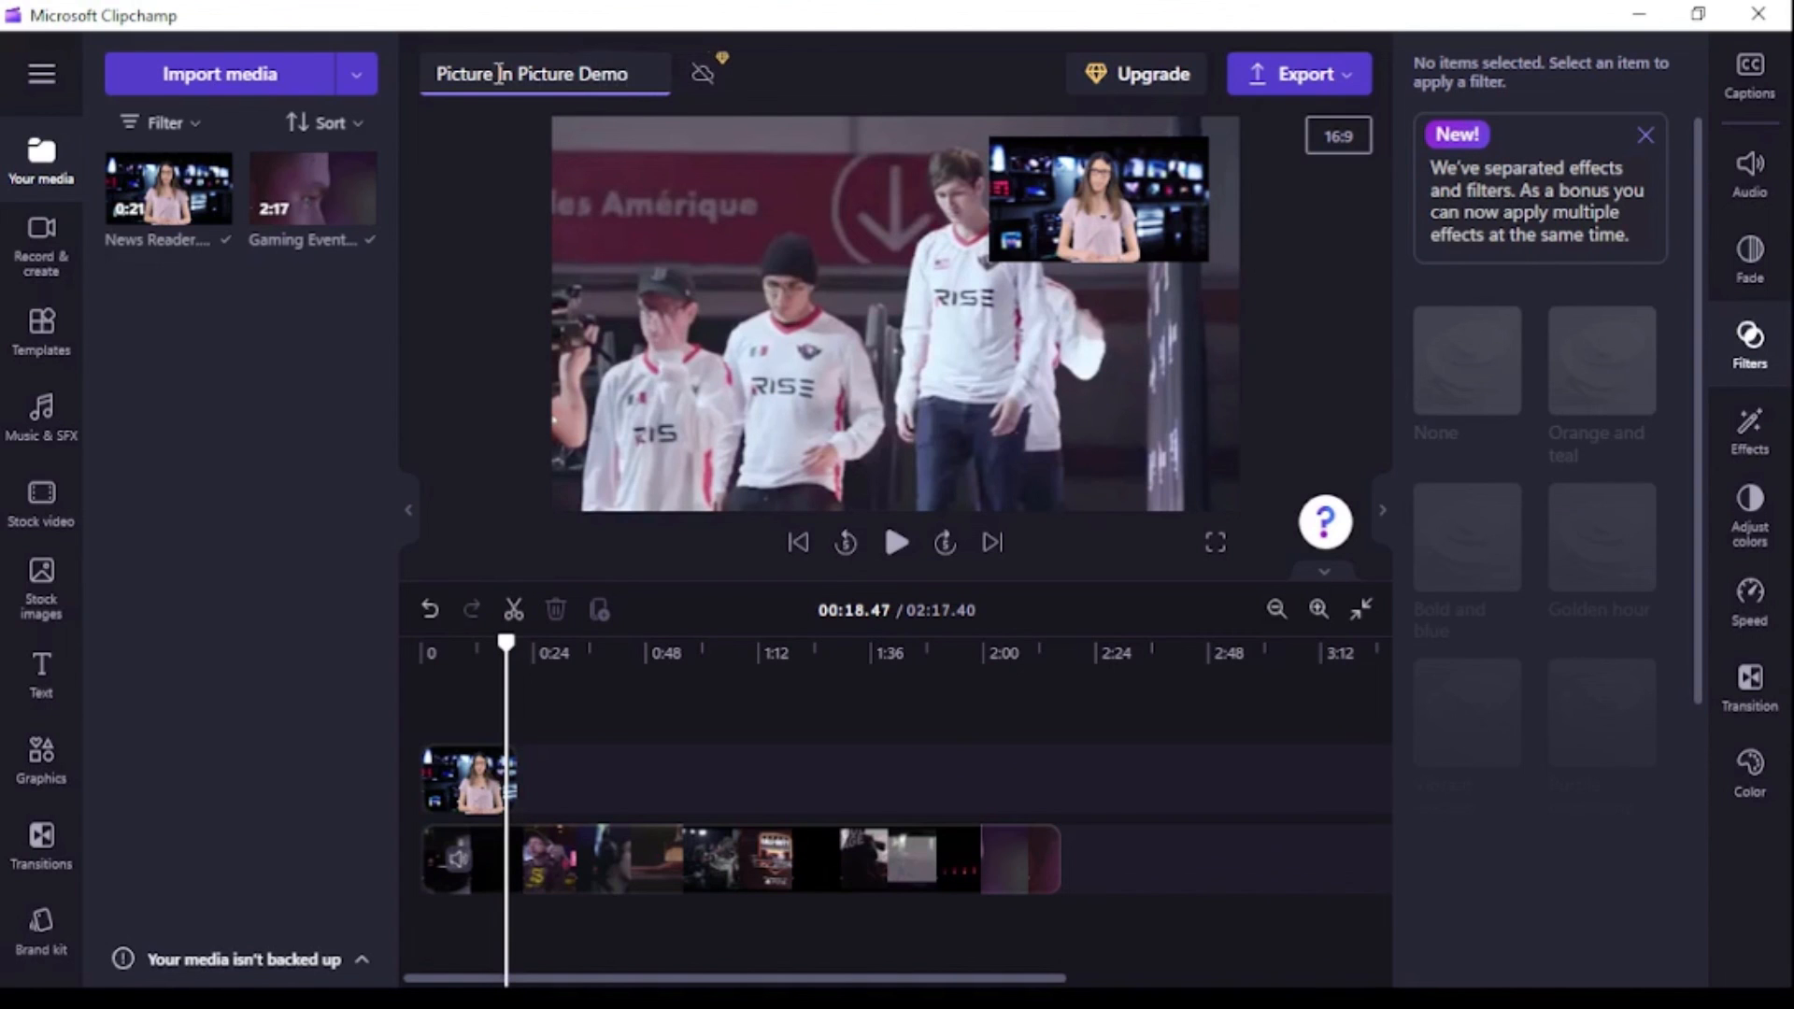
Export the video at 720p quality.
{"action": "left_click", "coordinate": [1275, 73]}
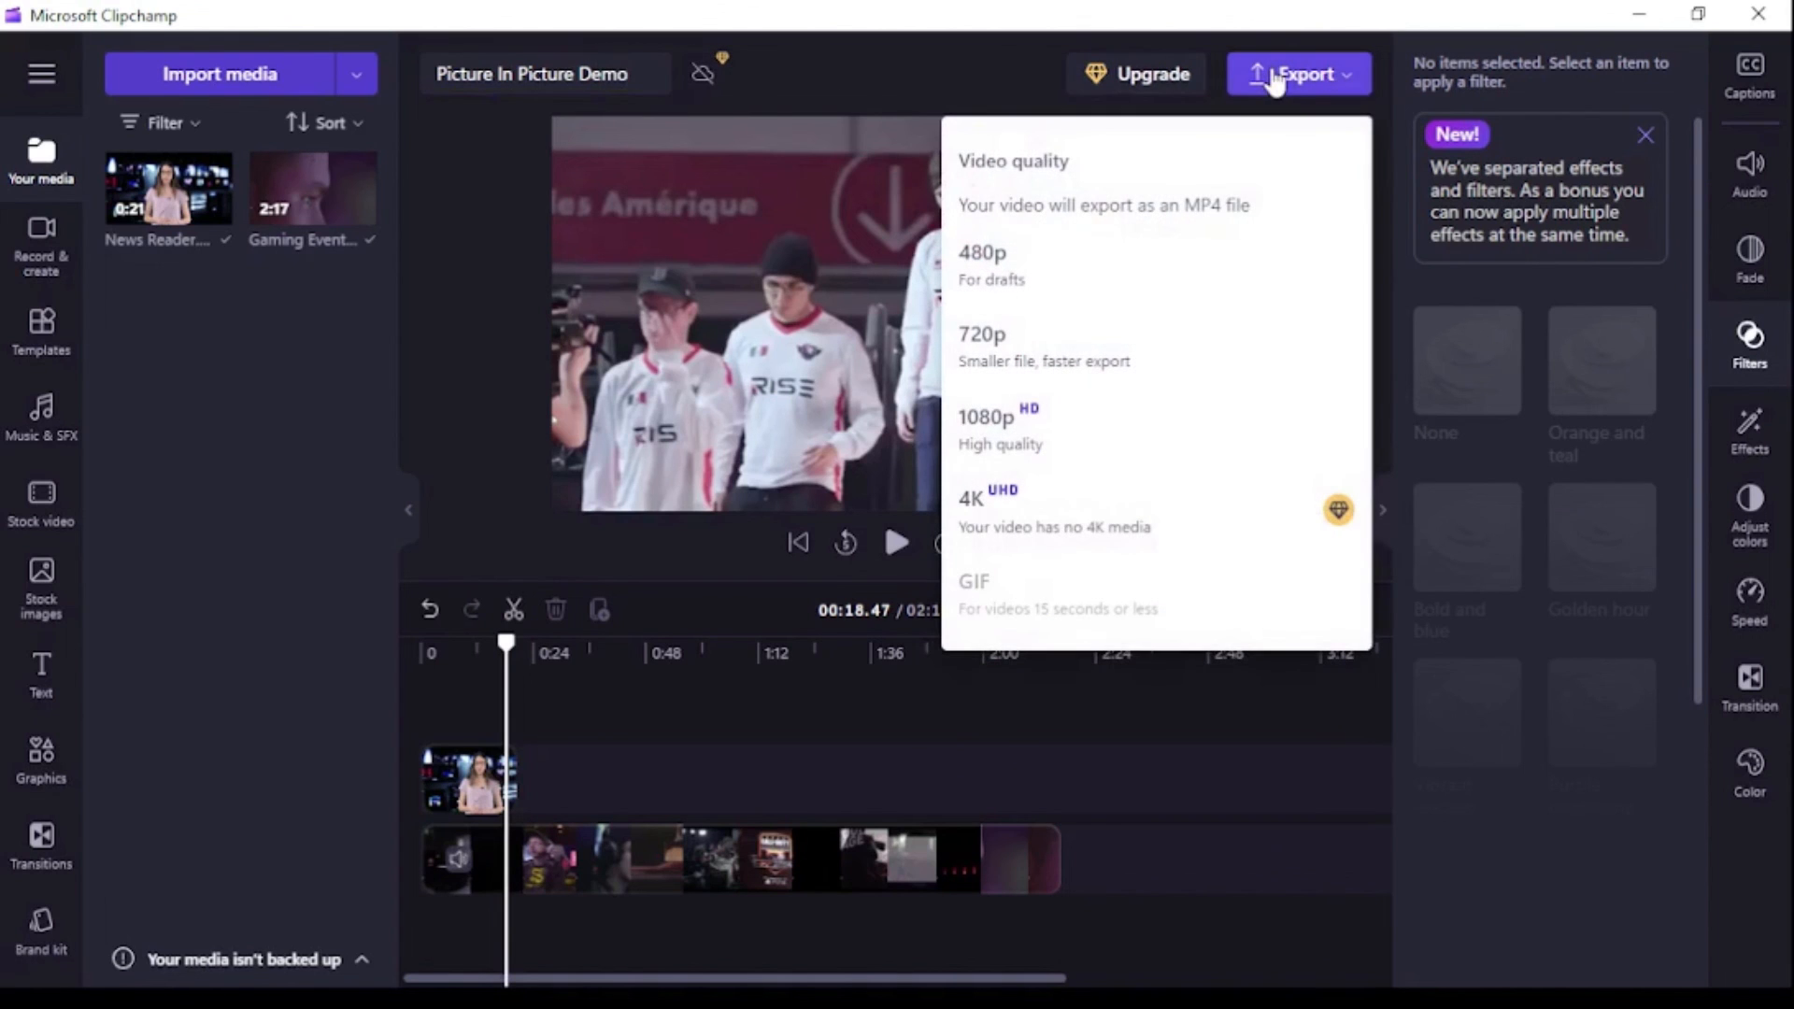
{"action": "left_click", "coordinate": [1065, 367]}
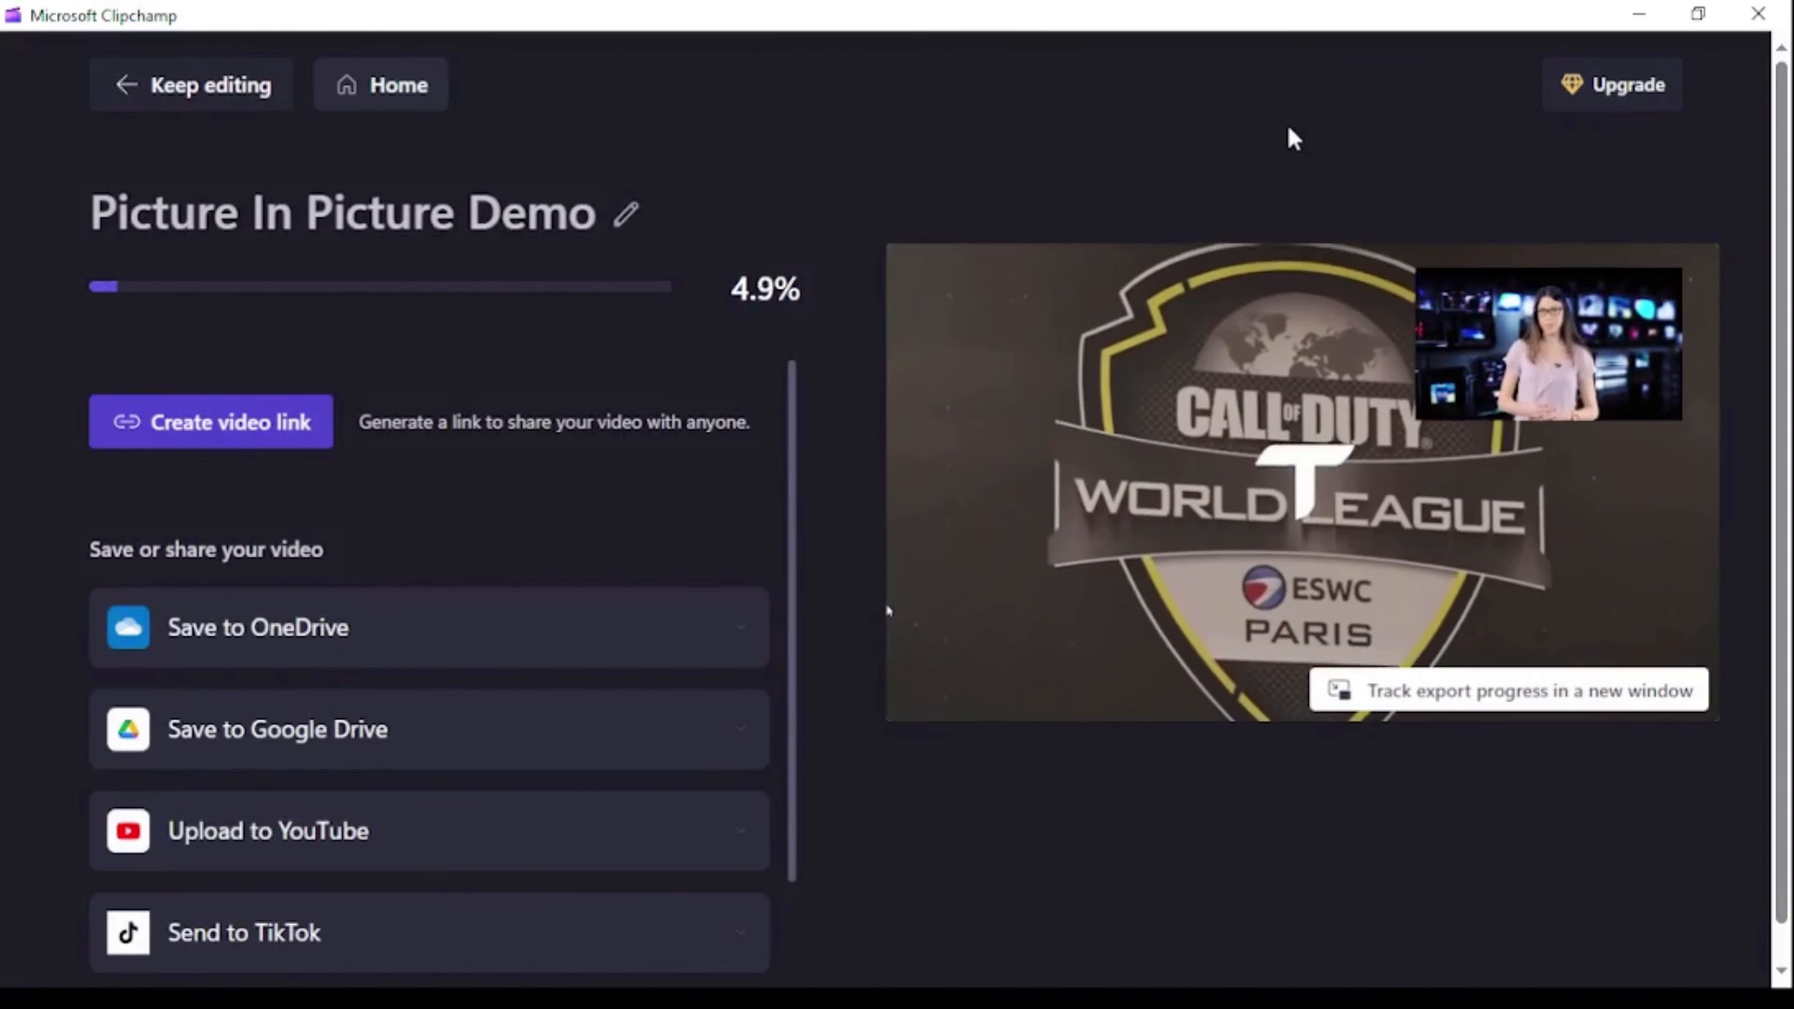